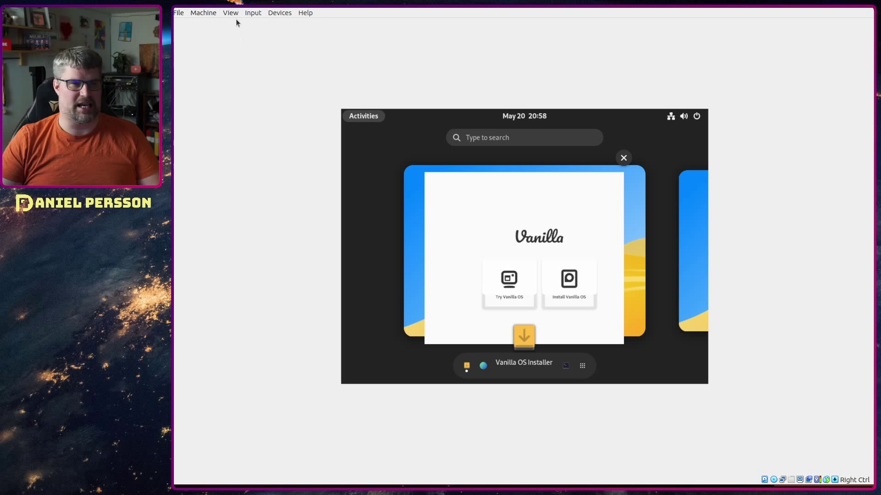
Start the Vanilla OS install, keeping English (United States) as the language
click(572, 281)
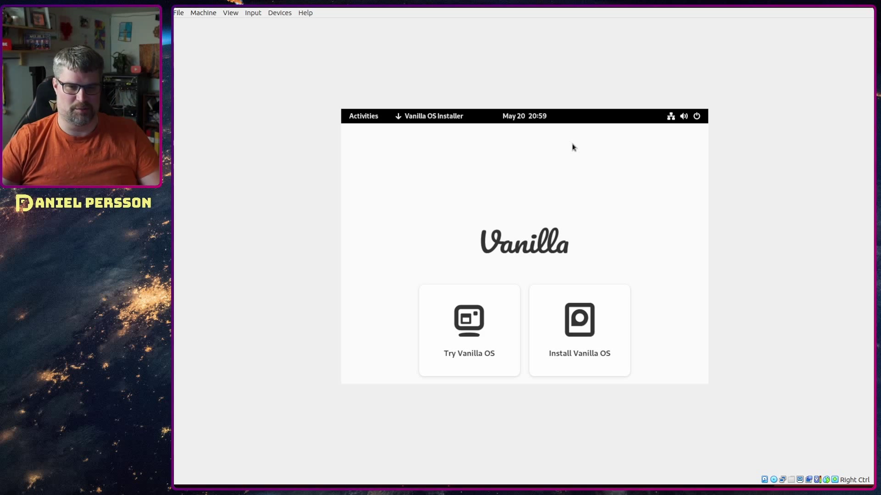
click(581, 334)
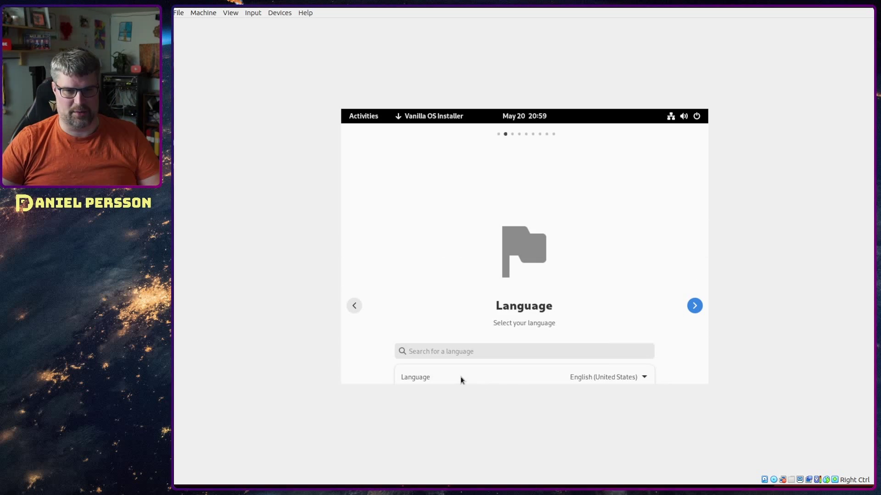
click(644, 381)
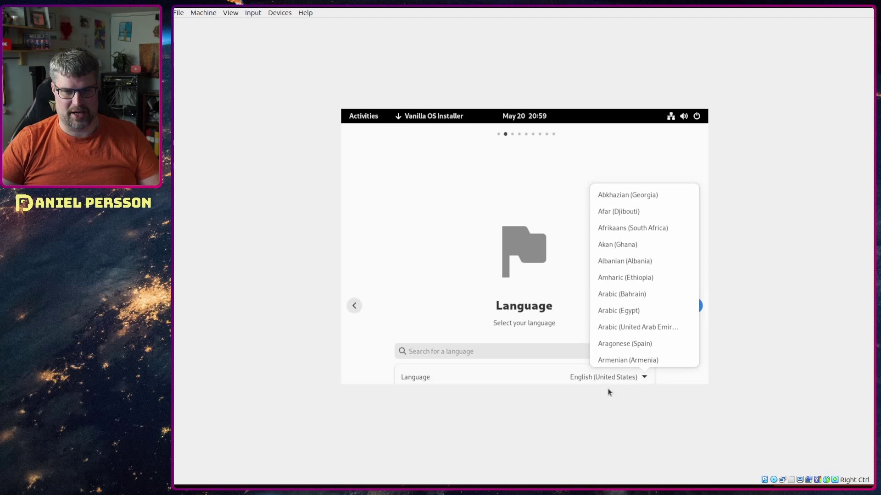
click(505, 352)
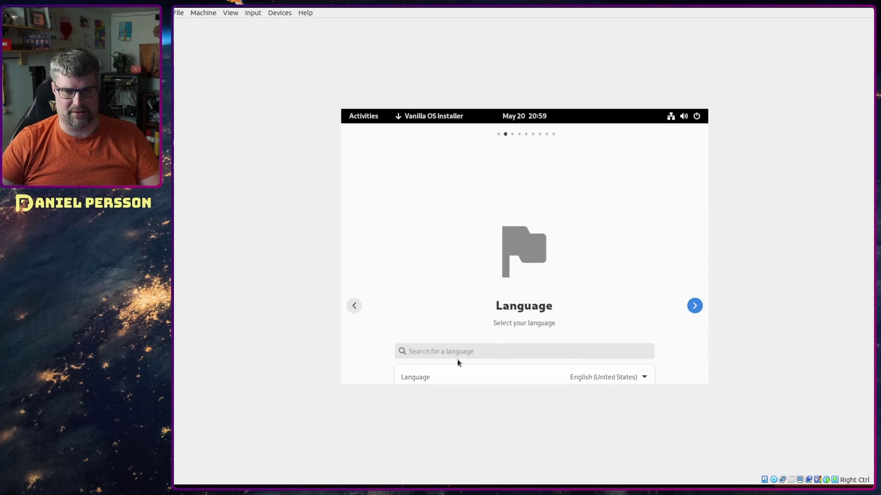
click(695, 307)
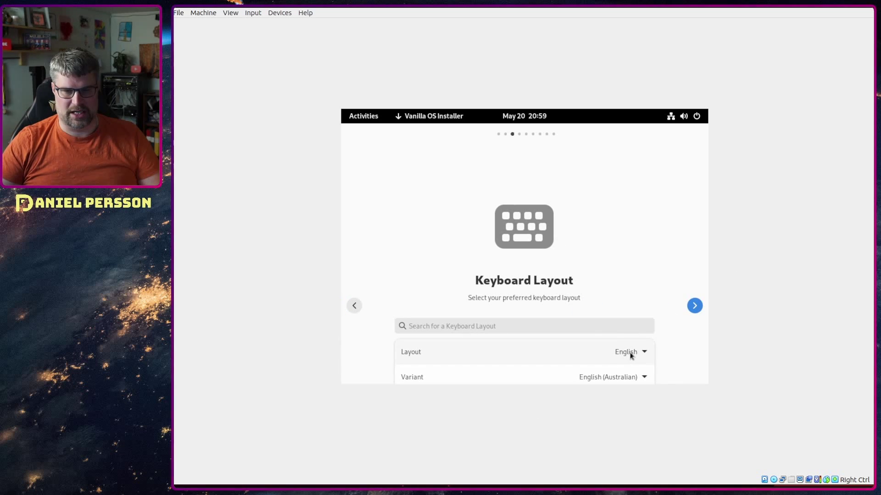
Choose Swedish as the keyboard layout
click(629, 352)
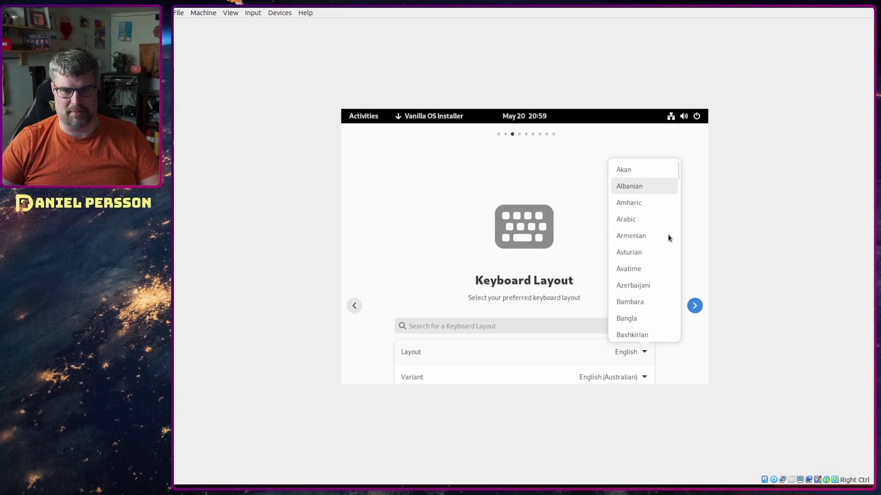
drag(678, 171, 679, 308)
click(653, 222)
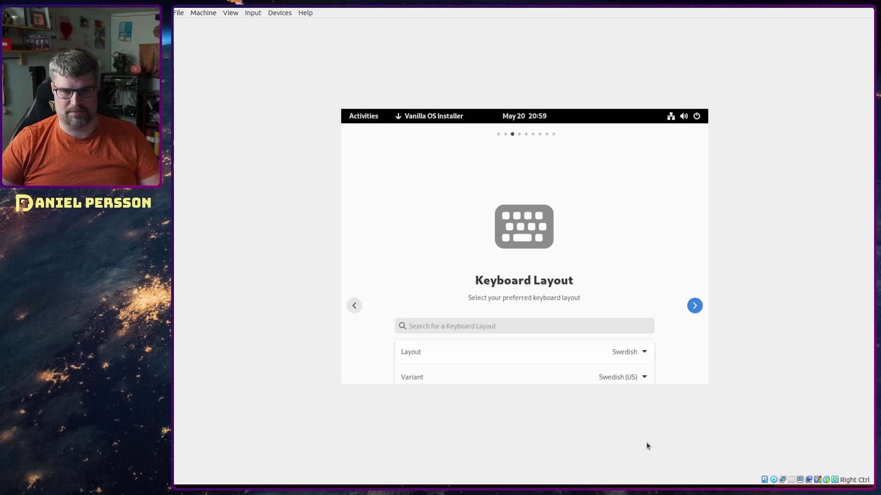
click(701, 307)
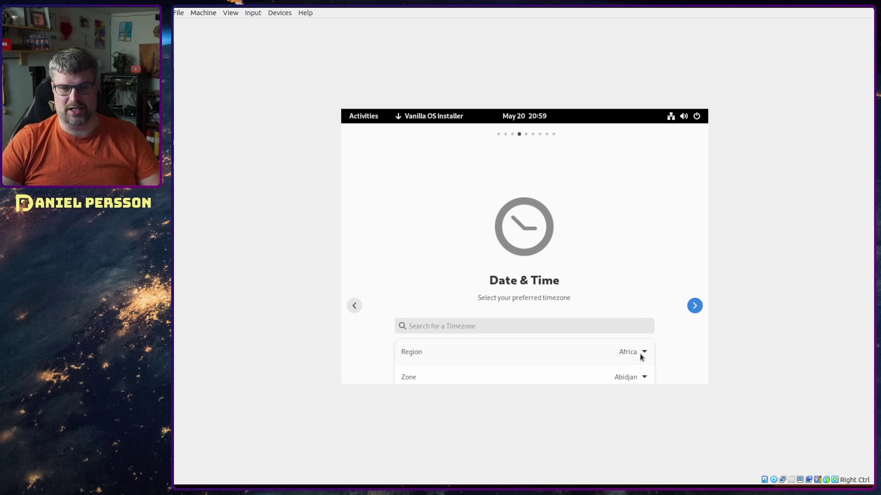
Set the time zone to Europe/Stockholm
click(641, 354)
click(653, 297)
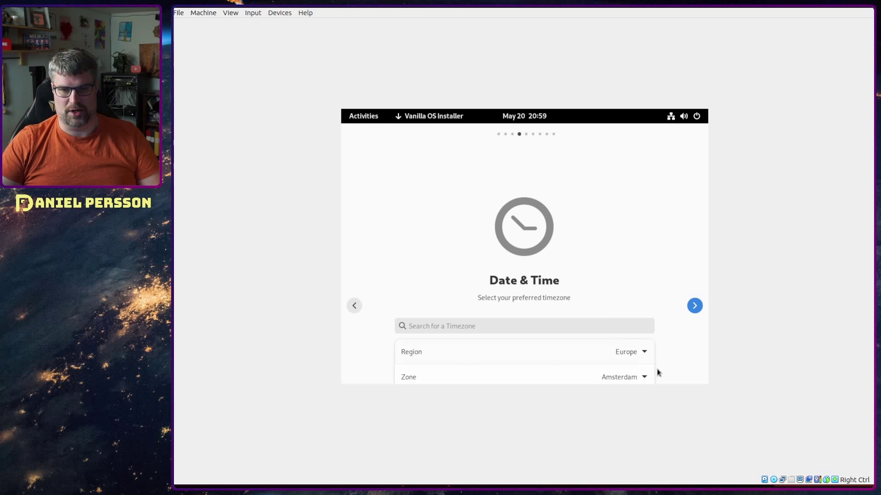
click(644, 375)
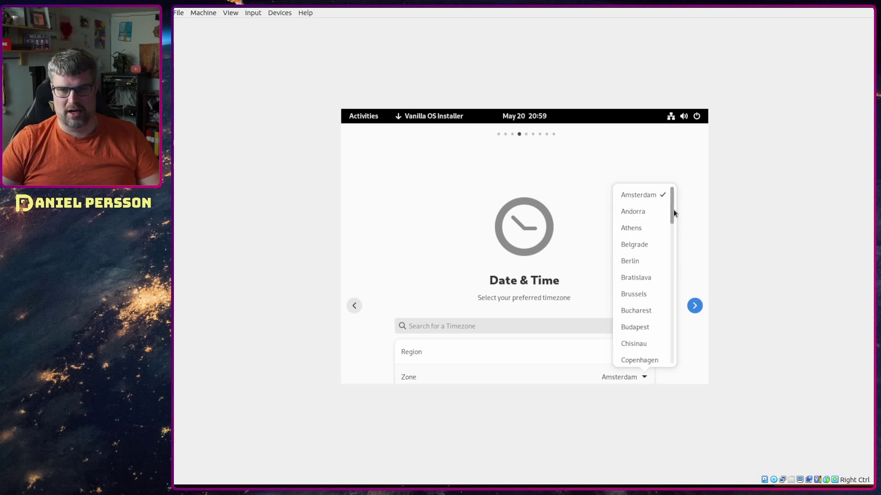
drag(673, 212, 664, 320)
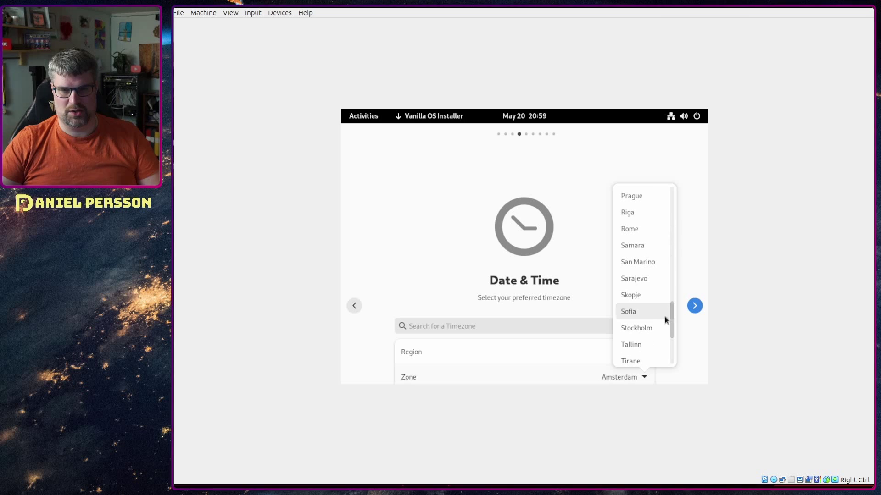
click(651, 334)
click(697, 307)
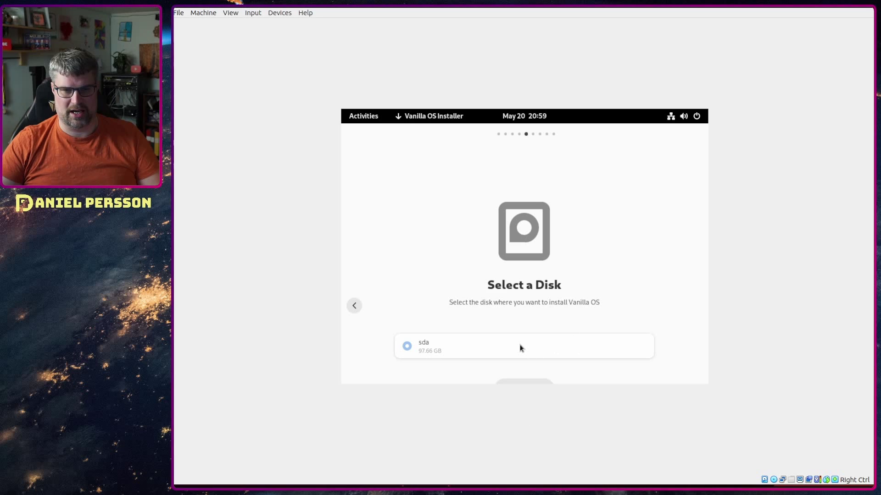
Configure disk sda to use the Entire Disk, apply it, and continue
click(522, 383)
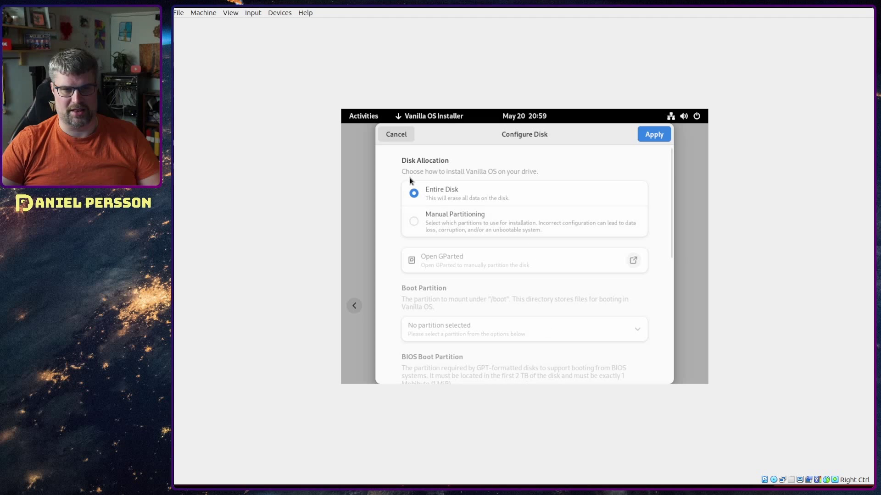
click(415, 222)
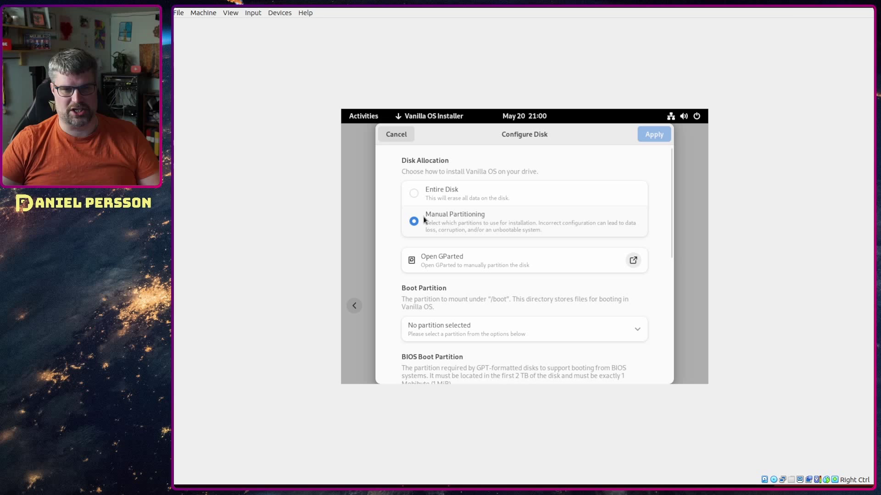
click(452, 202)
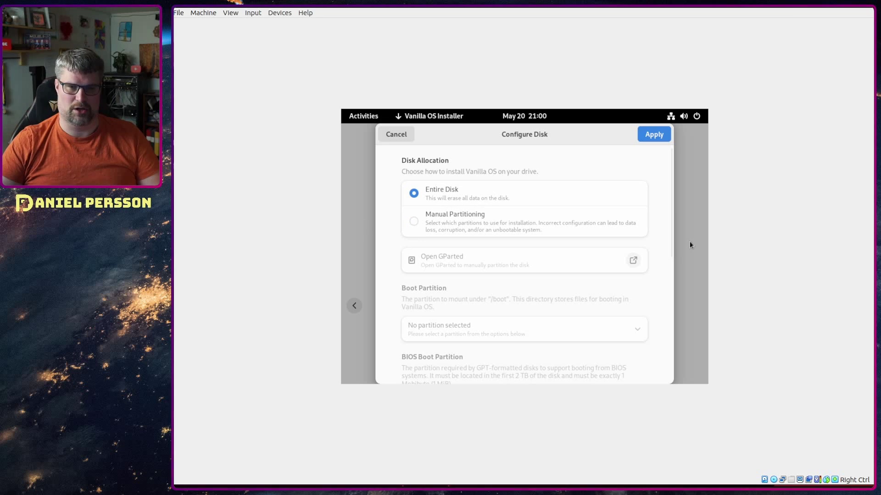
click(644, 134)
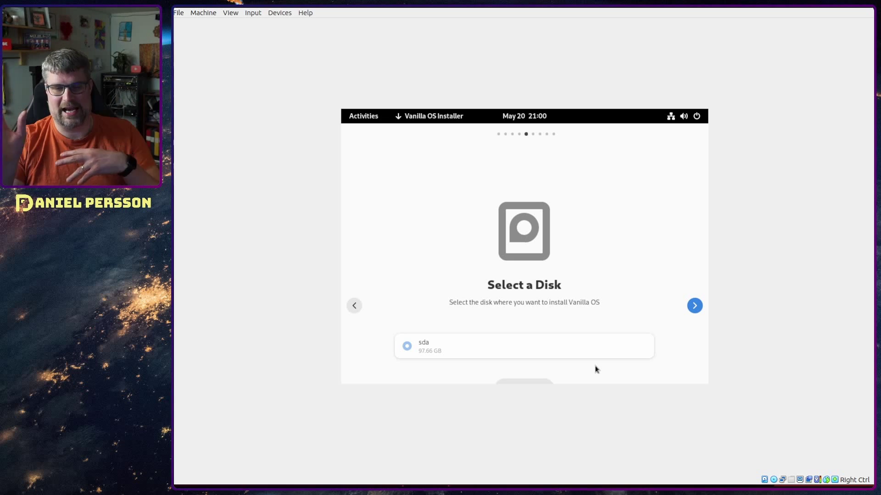
click(694, 306)
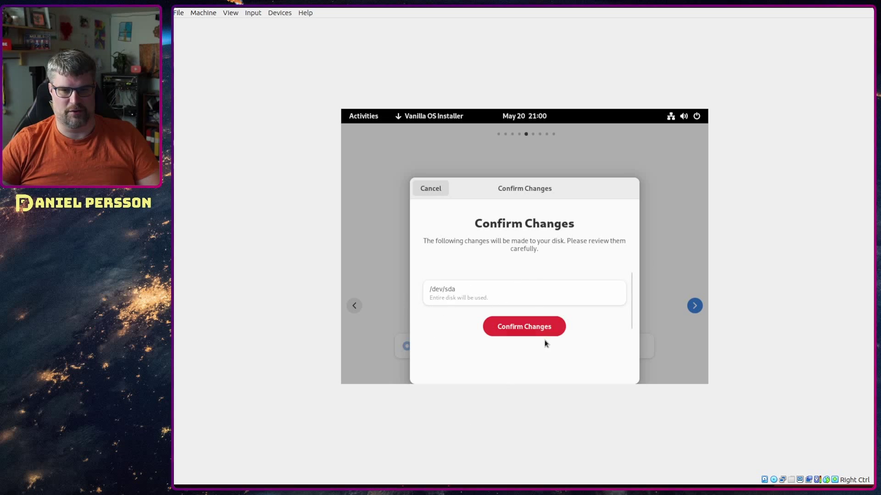
Confirm the /dev/sda changes and create a user with full name, username and password
click(544, 329)
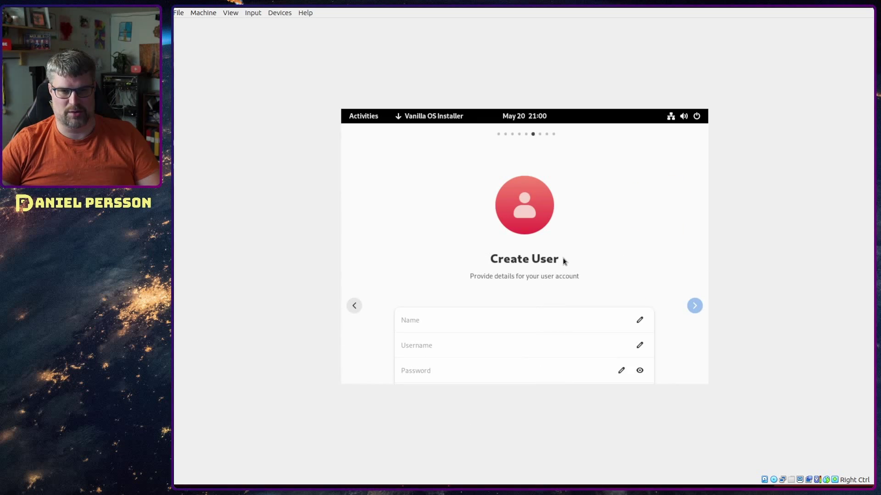
click(533, 318)
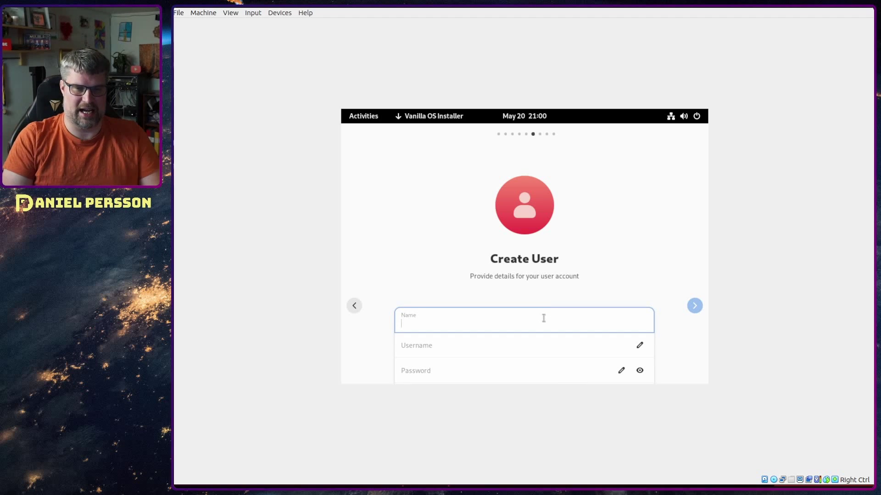
text(Daniel Persson)
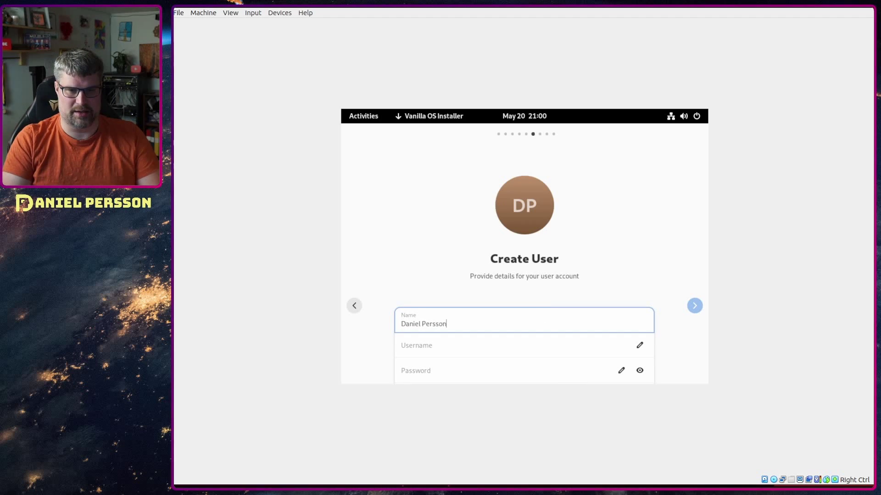
key(Tab)
text(woden)
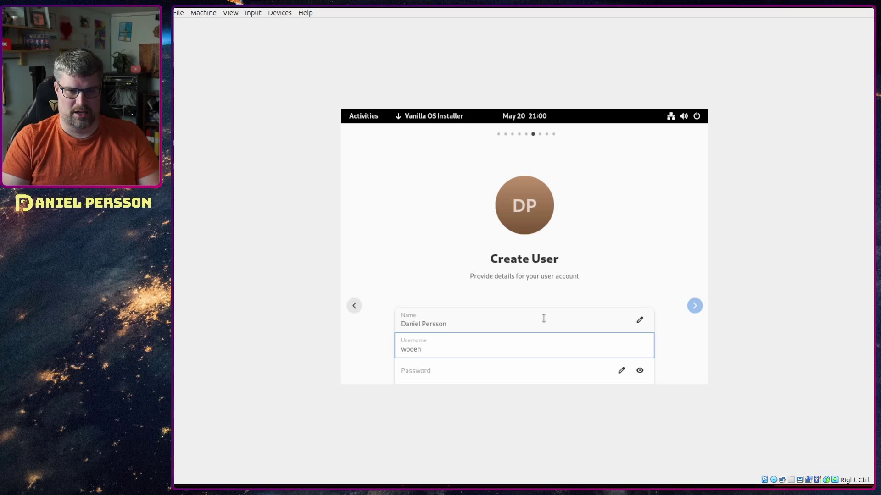
key(Tab)
text(••••)
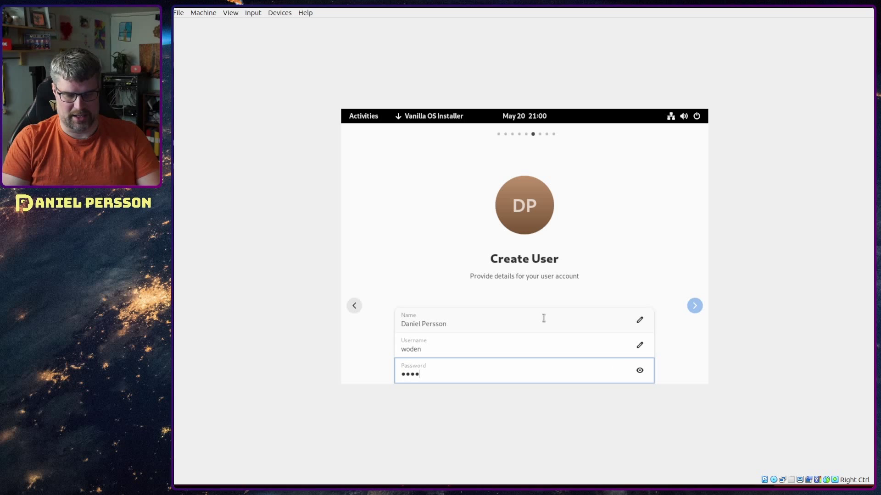
text(••)
key(Tab)
key(Tab)
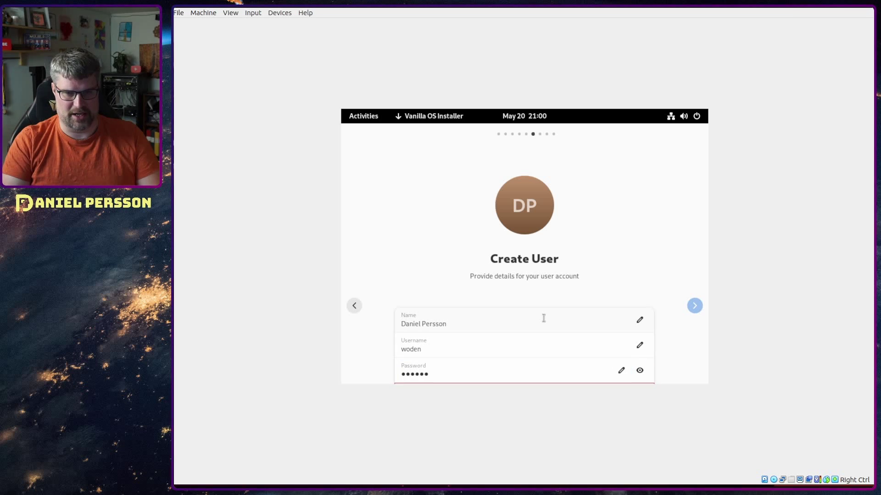
text(••••••)
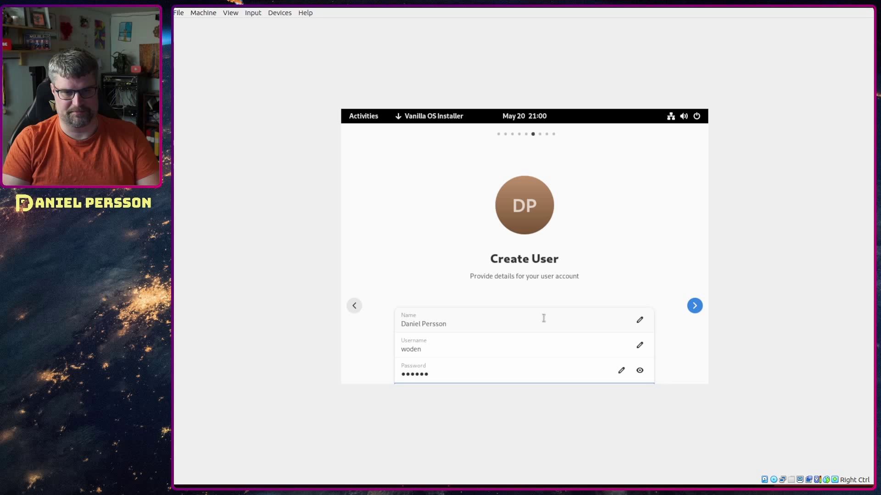
click(695, 303)
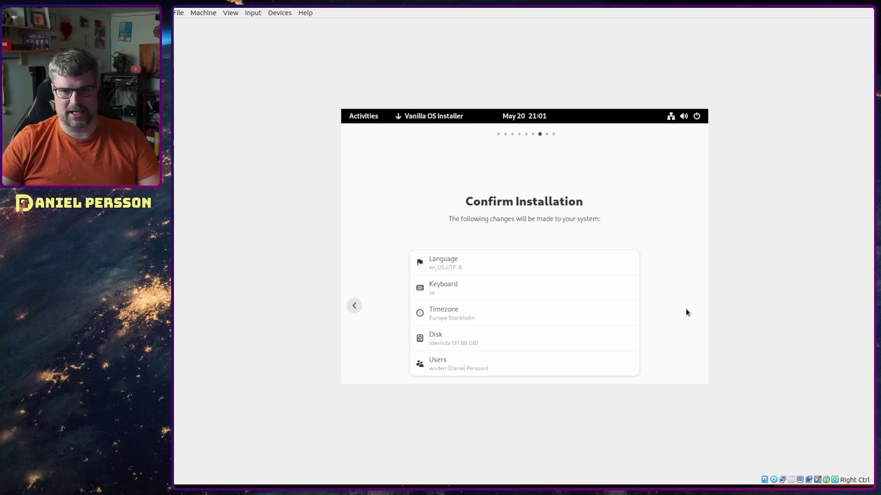
Confirm the installation and let it run until the system reboots to login
key(Return)
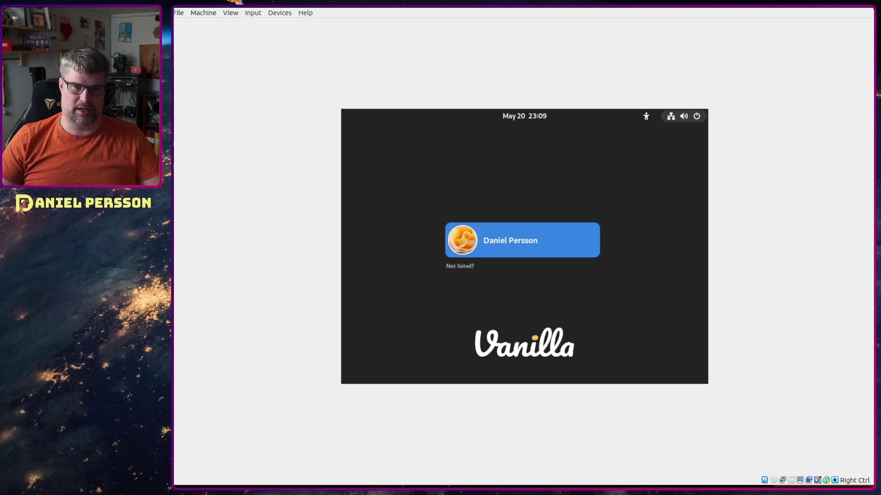
Log in to the new user account with its password
click(481, 243)
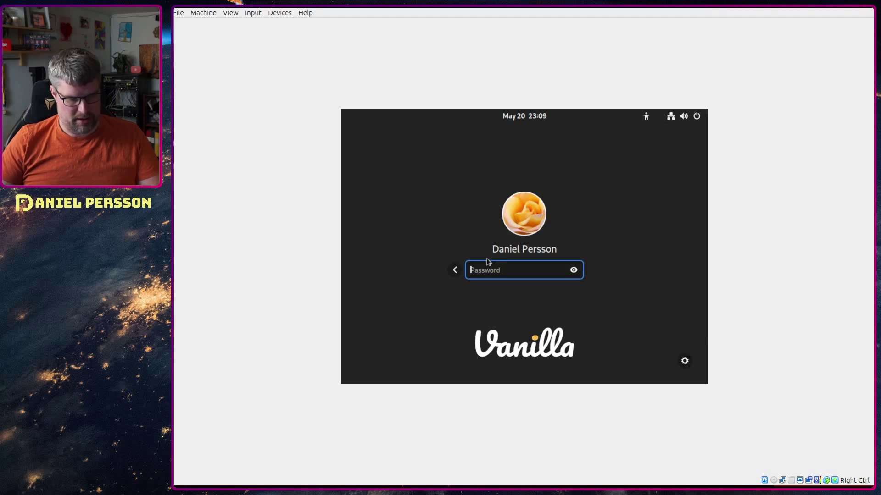
text(******)
key(Return)
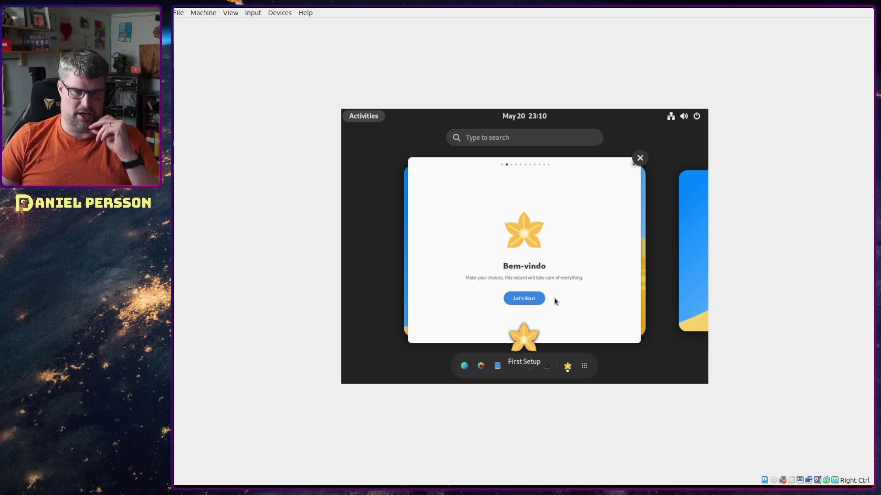
Start First Setup, pick the dark colour scheme, and keep Flatpak and AppImage enabled
click(556, 271)
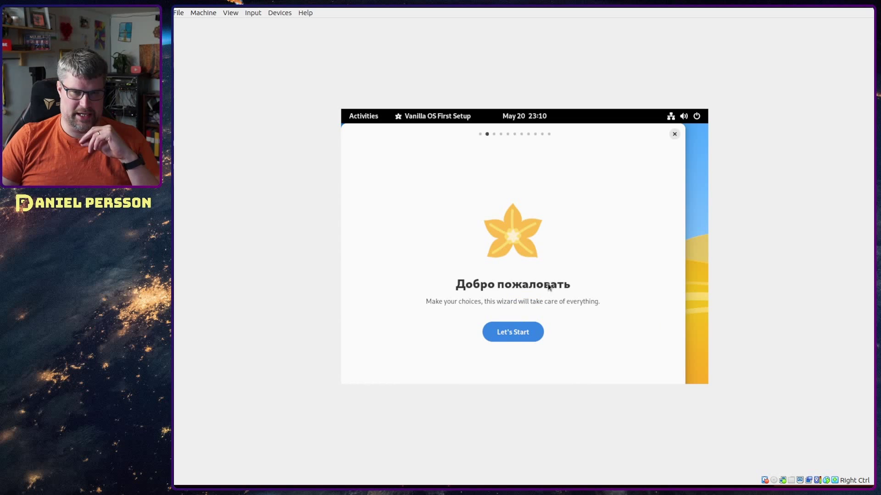
click(505, 340)
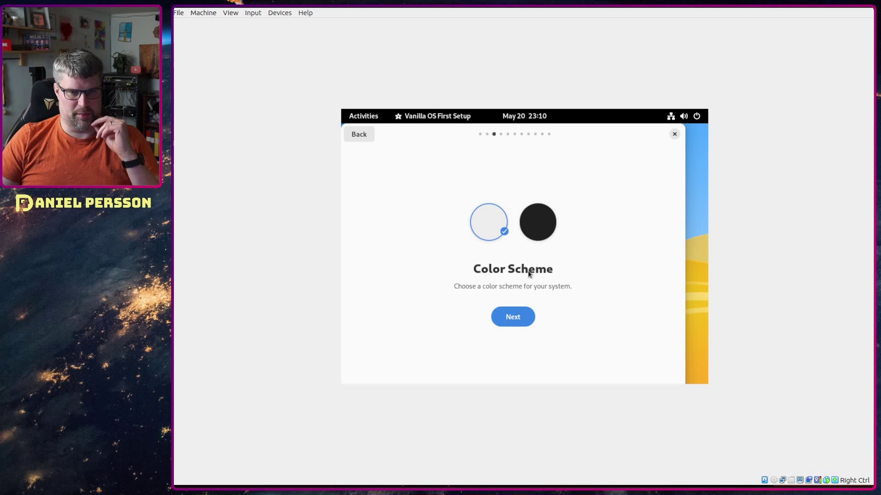
click(530, 230)
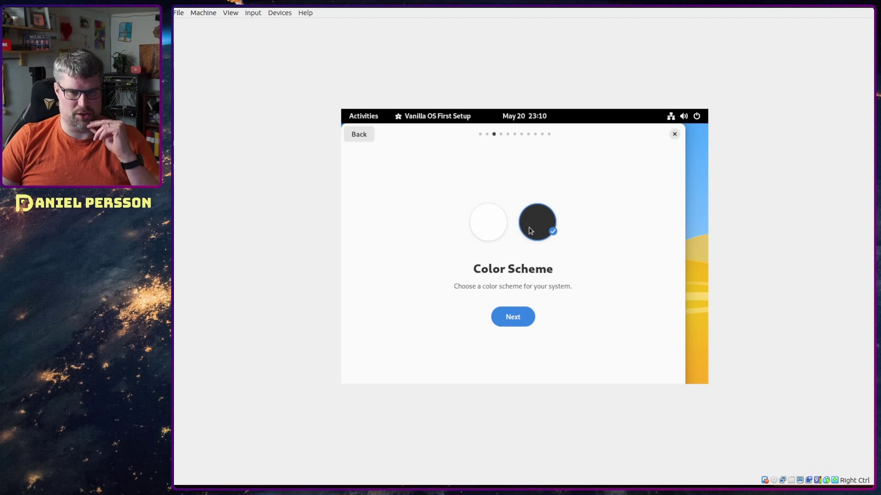
click(508, 323)
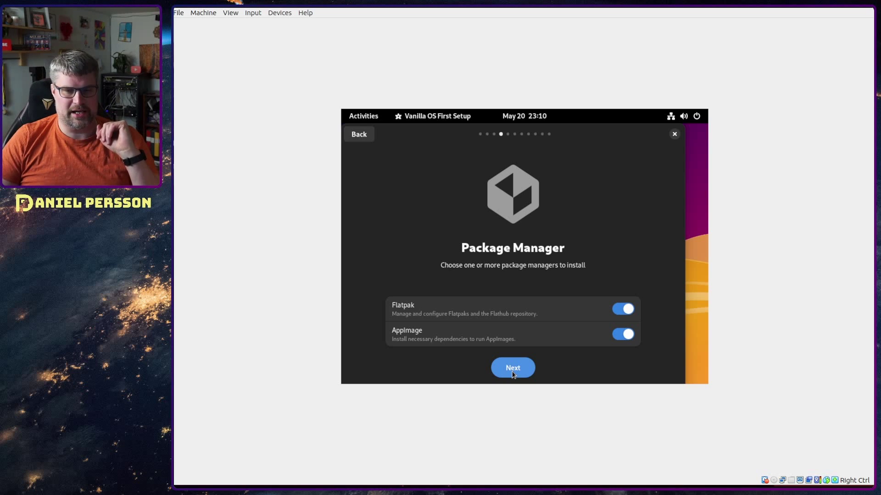
click(513, 369)
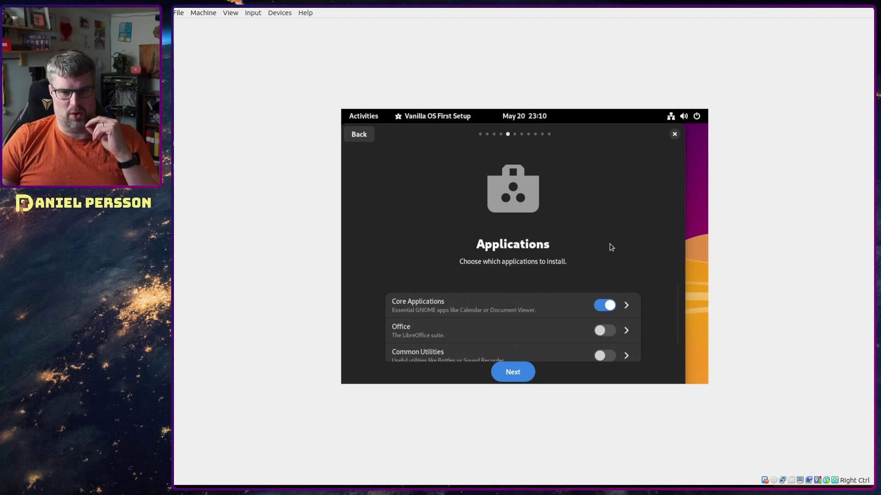
Add the Office and Common Utilities application bundles
scroll(681, 316, down, 1)
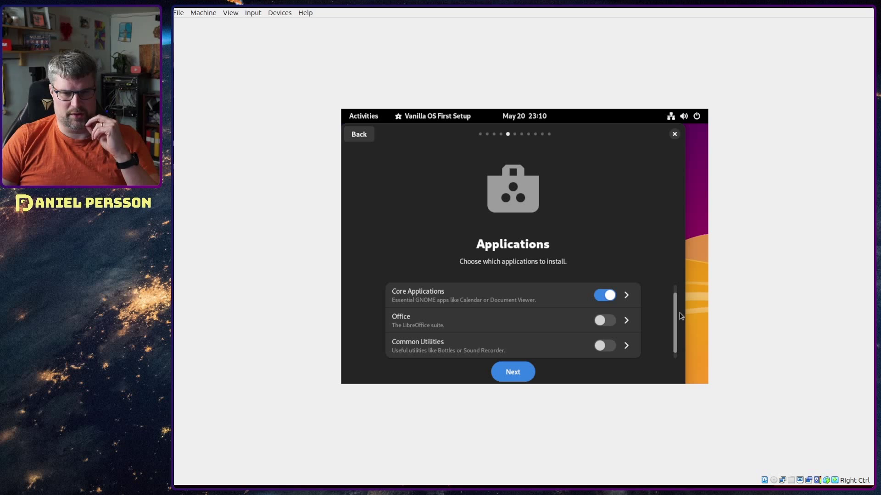
scroll(680, 316, down, 1)
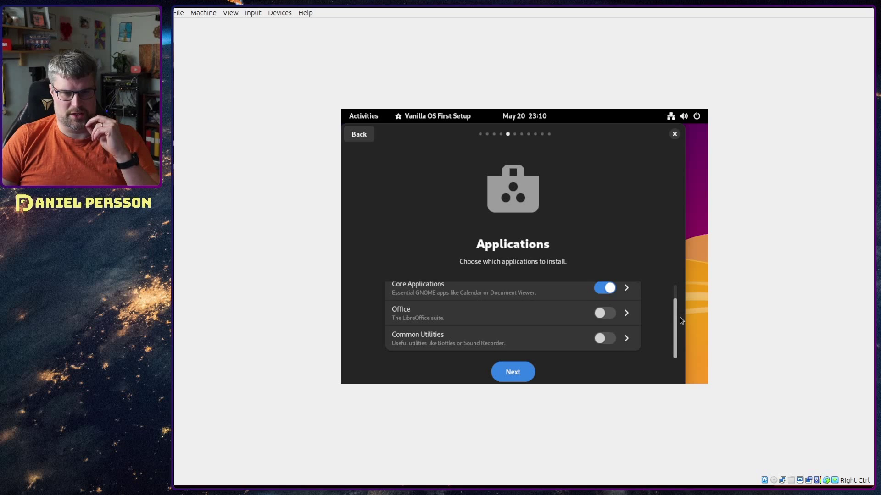
click(602, 313)
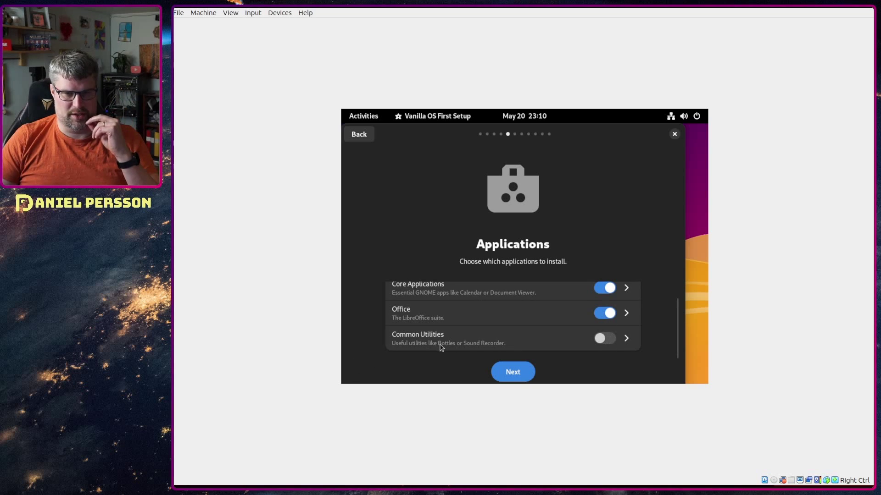
click(607, 340)
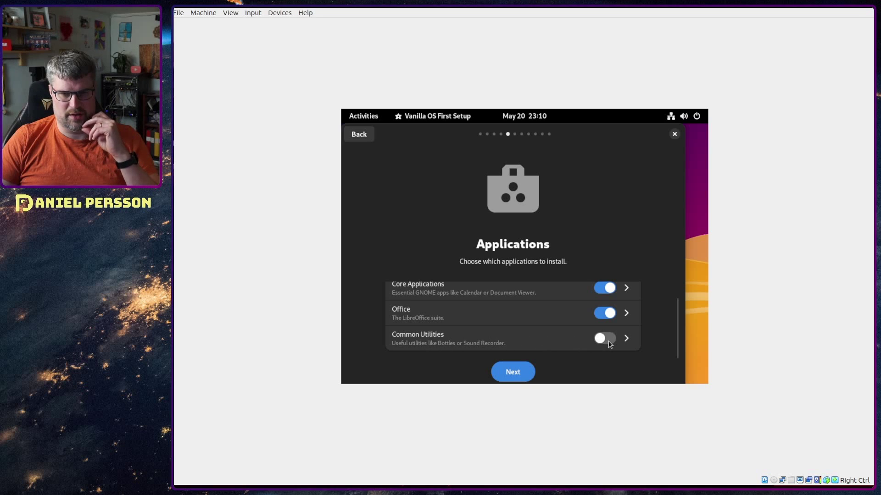
click(522, 375)
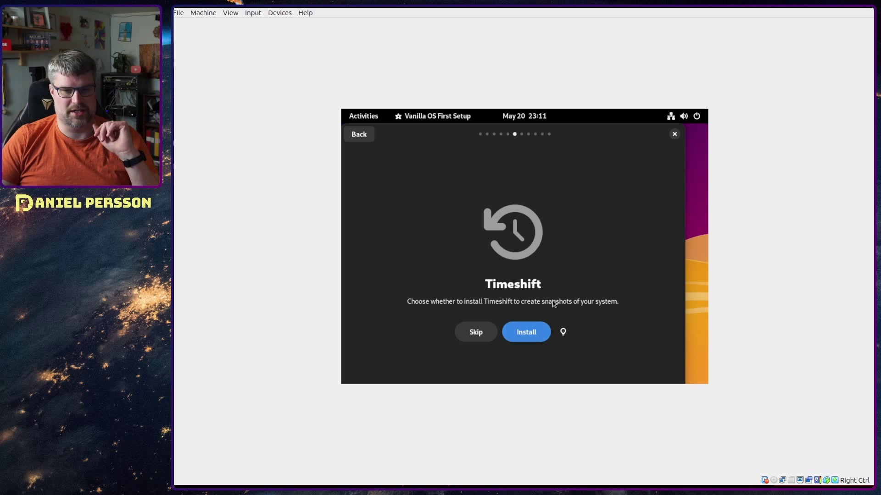
Opt to install Timeshift, Open VM Tools and restricted codecs, and enable Apport
click(531, 330)
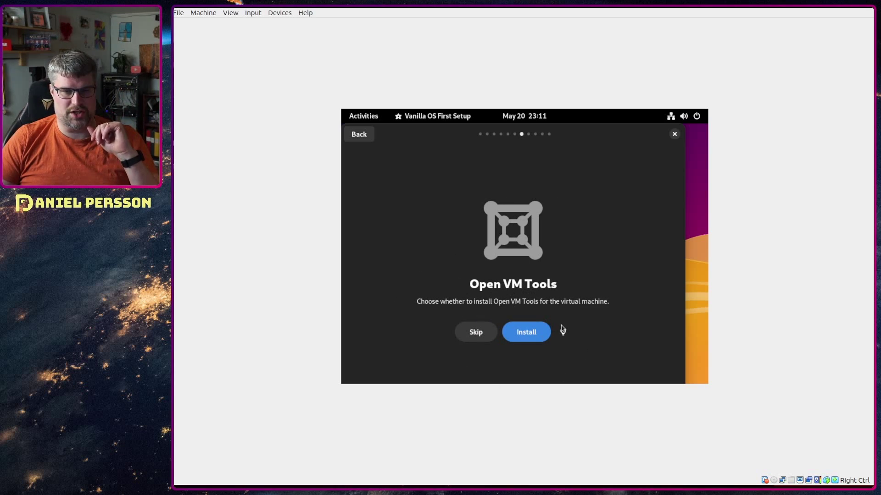
click(532, 333)
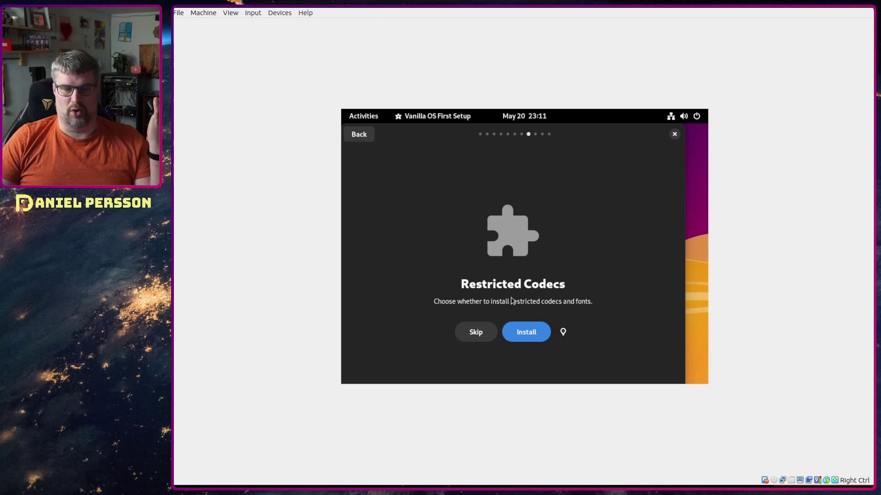
click(526, 333)
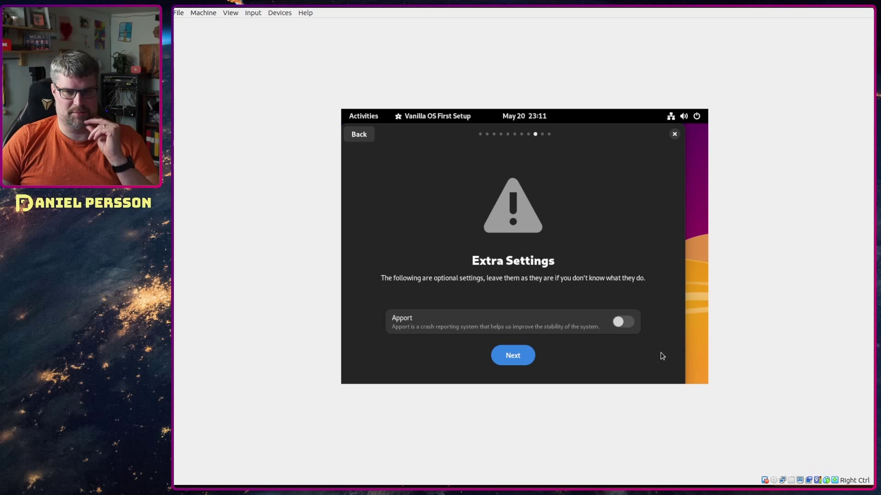
click(625, 325)
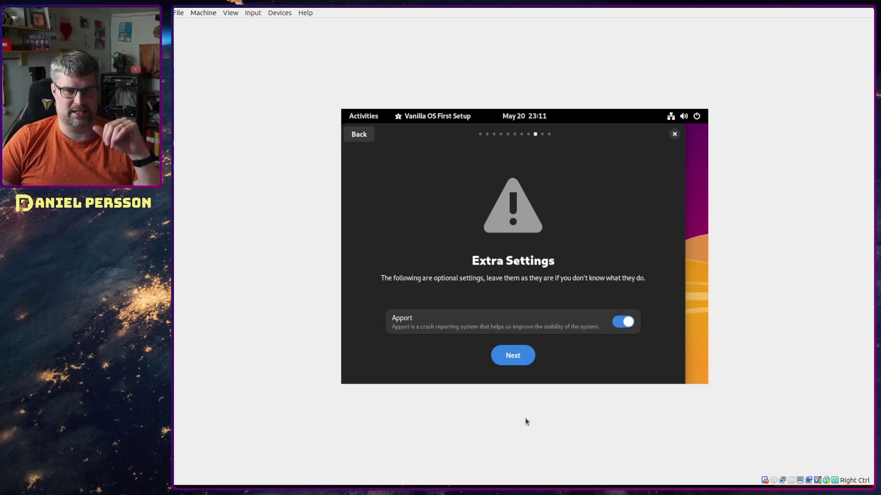
Authorize the First Setup installation with the password and show its console output
click(513, 360)
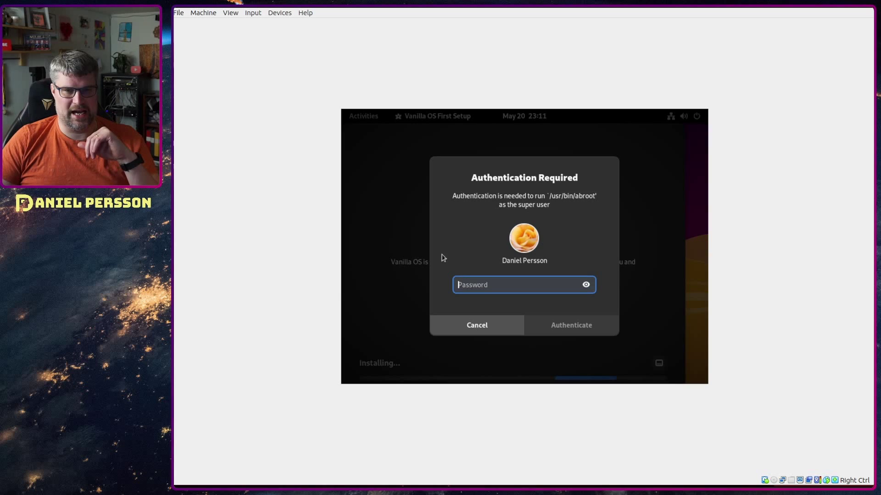
text(*****)
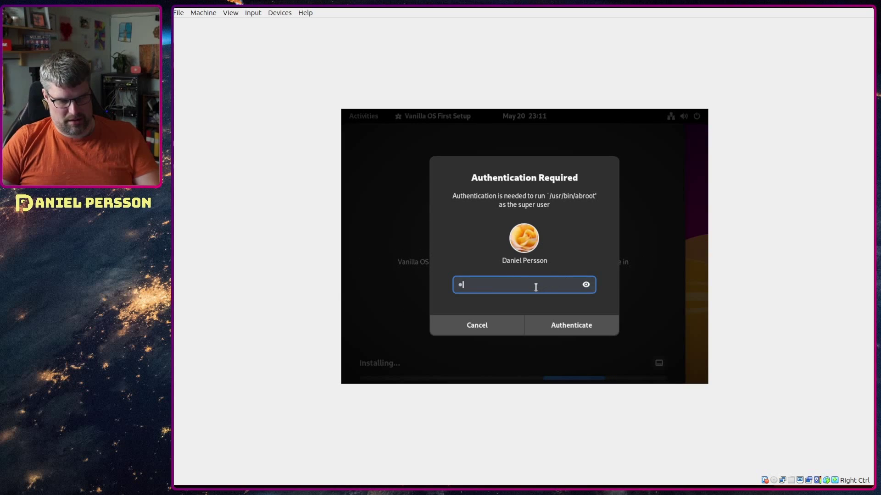
text(*)
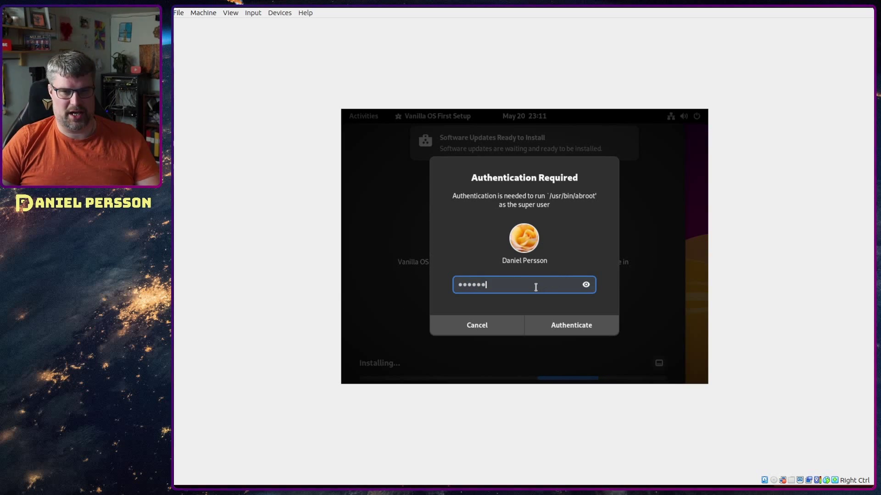
click(556, 326)
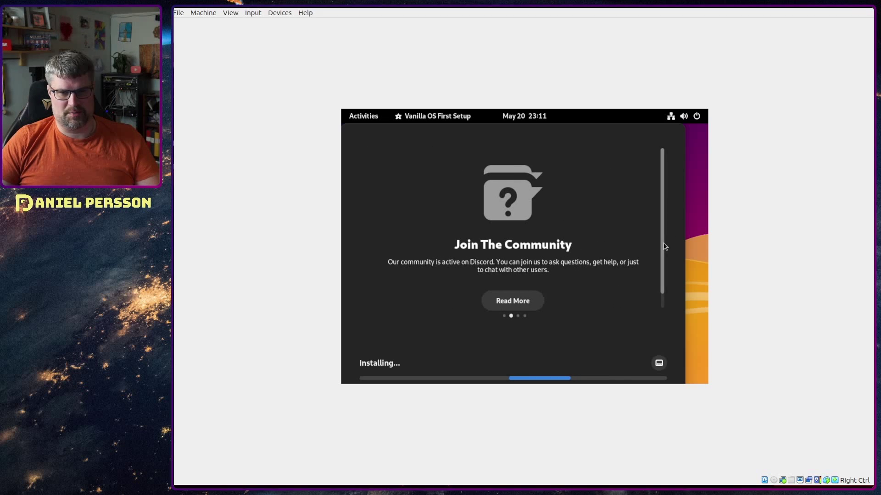
scroll(660, 296, down, 2)
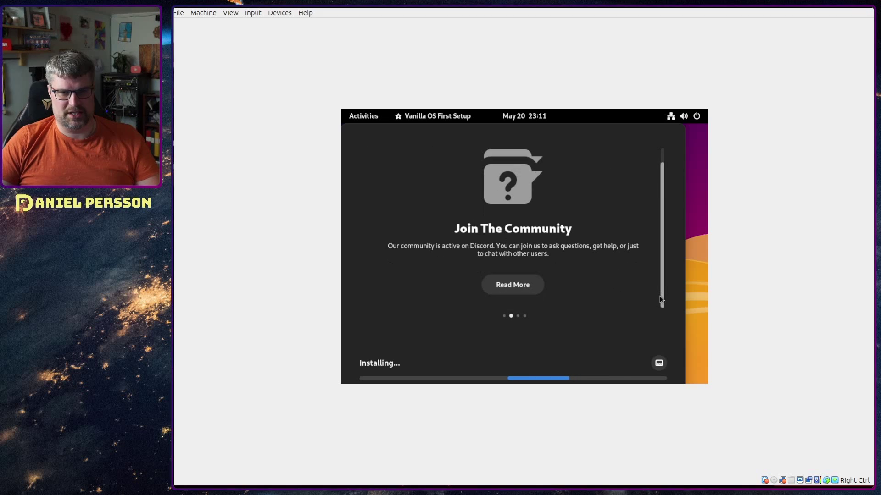
click(659, 365)
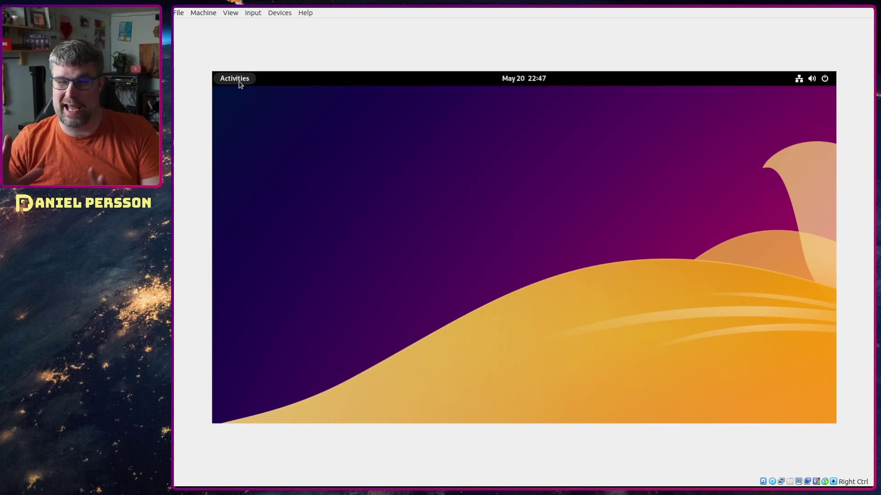
Launch the web browser, select its address, maximize it, then close it
click(235, 79)
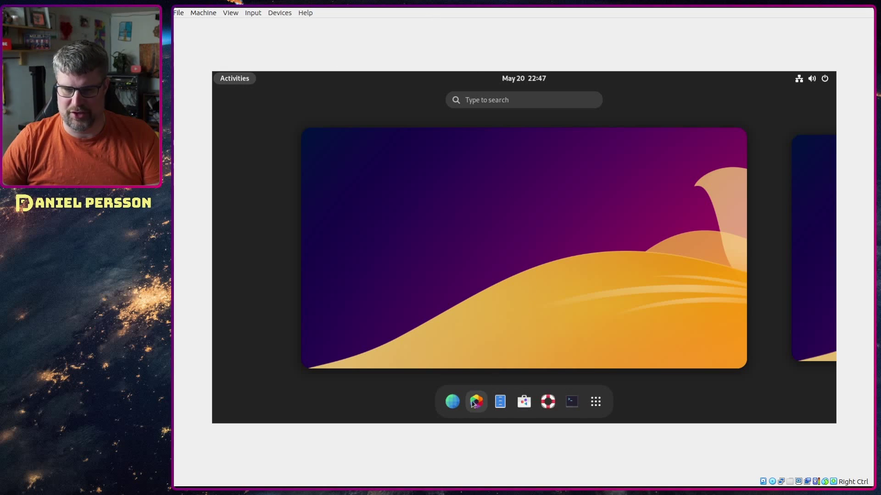
click(452, 402)
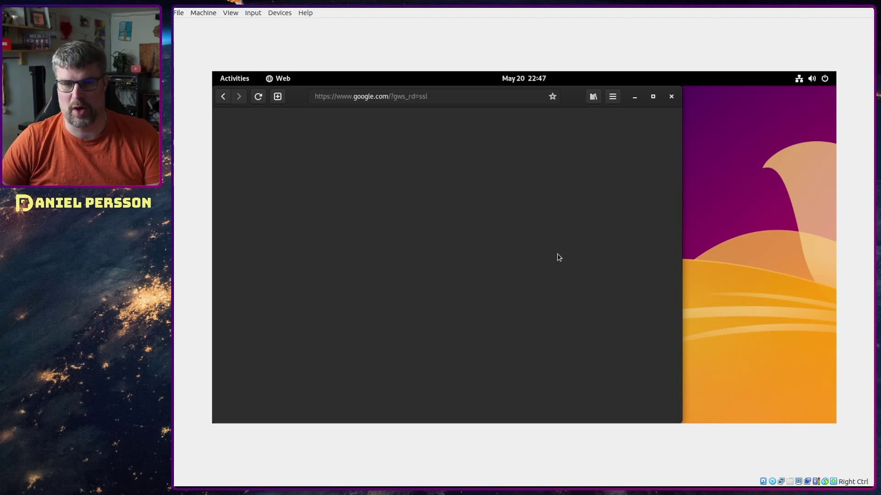
click(450, 93)
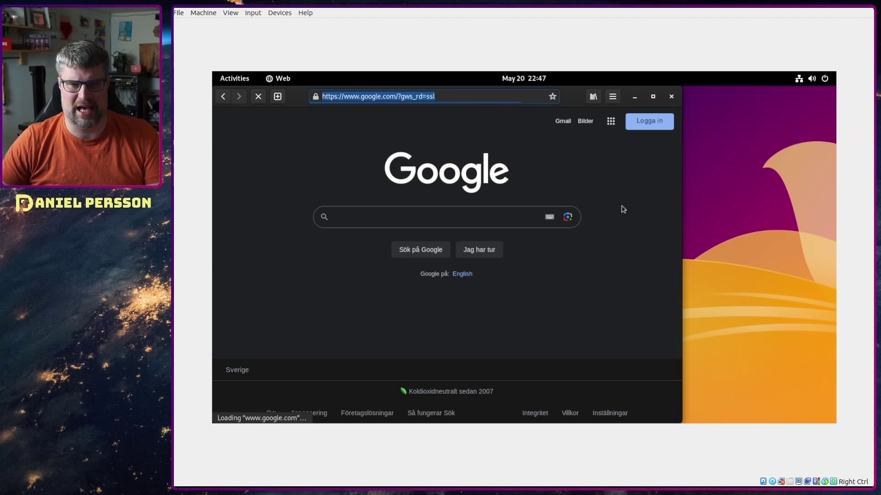
click(652, 97)
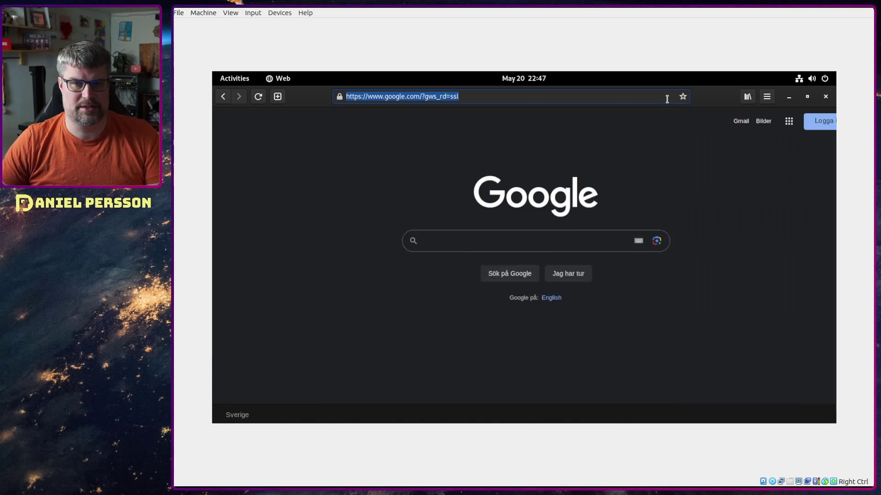
click(823, 94)
Open and close Photos, then return to the Activities overview
click(243, 79)
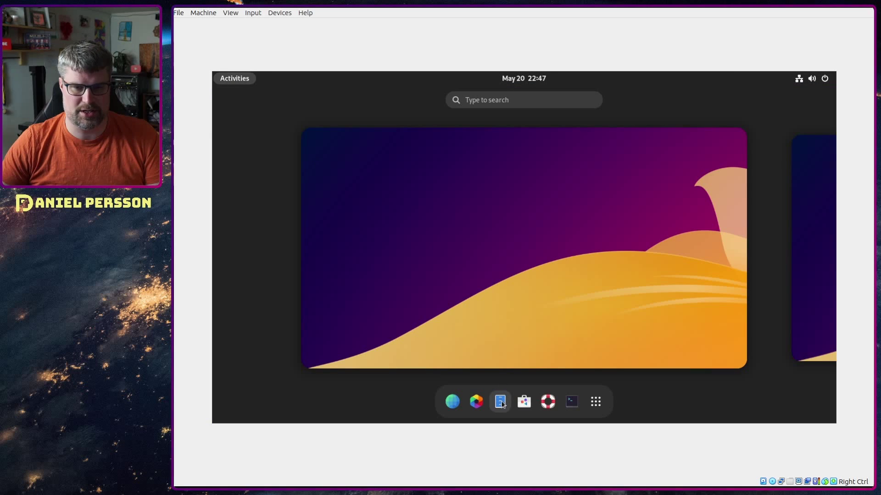
click(475, 404)
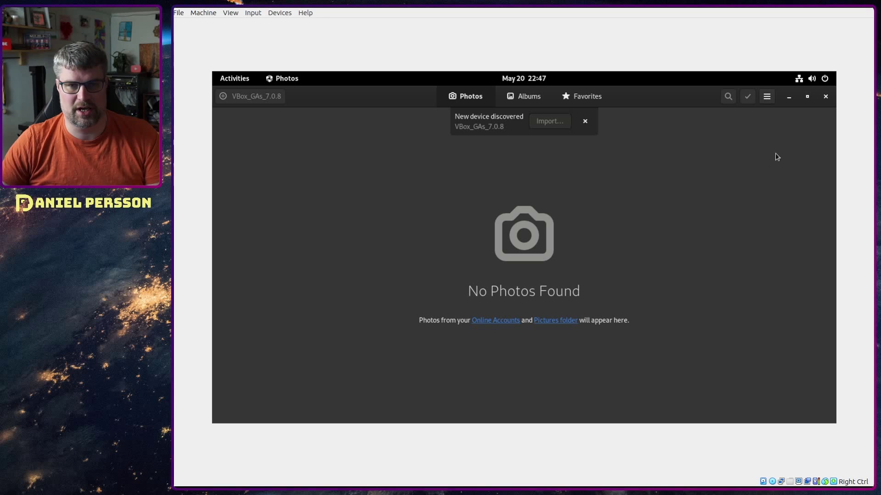
click(825, 96)
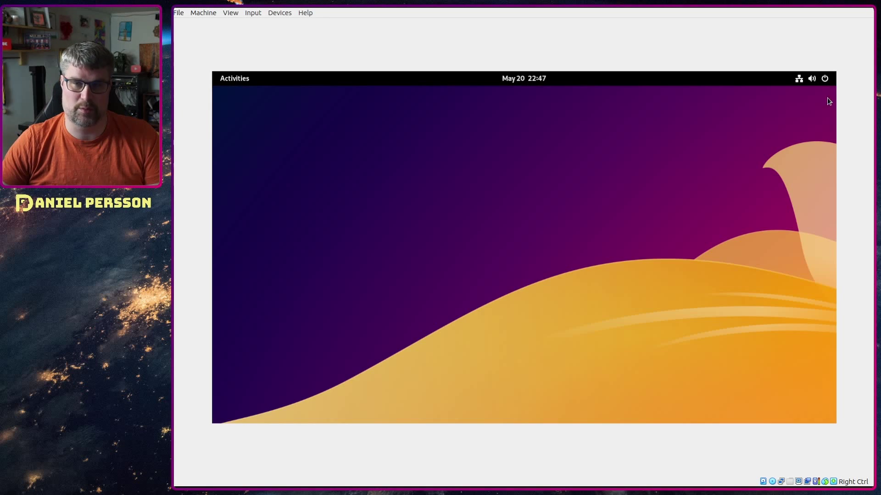
click(243, 78)
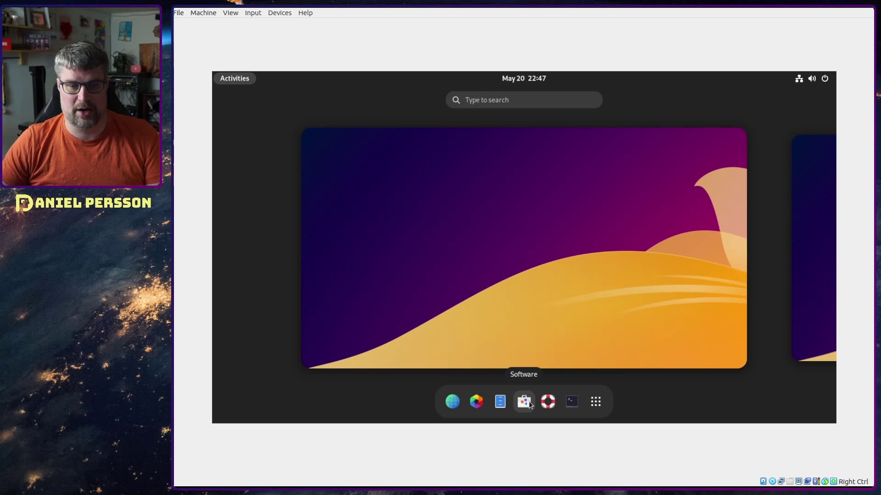
Open GNOME Software and scroll through the Play games category
click(530, 403)
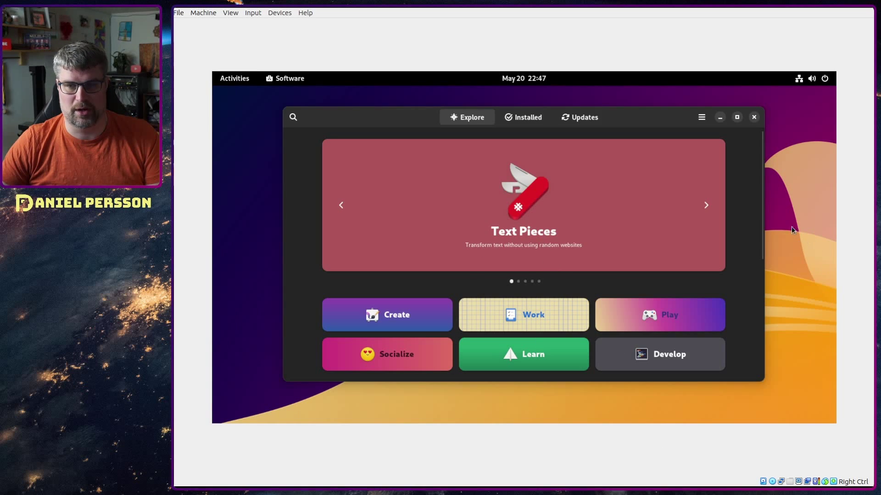
mouse_move(761, 200)
mouse_down()
mouse_move(758, 303)
mouse_move(756, 193)
mouse_up()
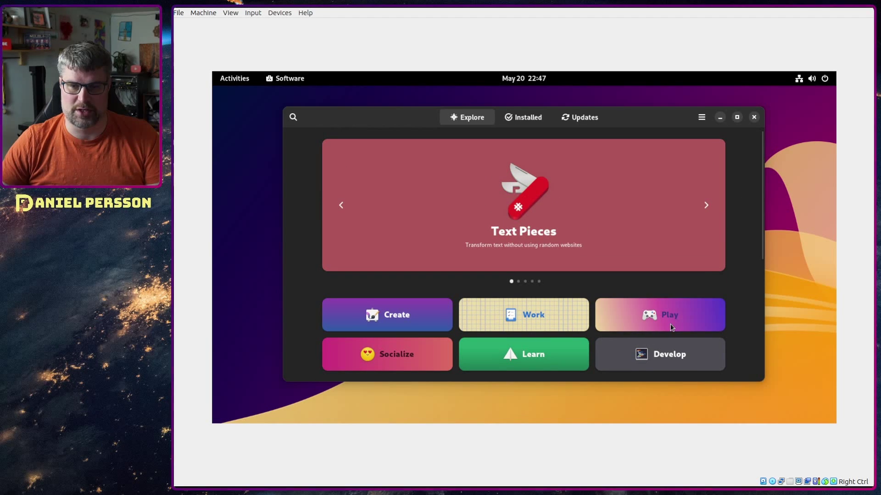
click(670, 327)
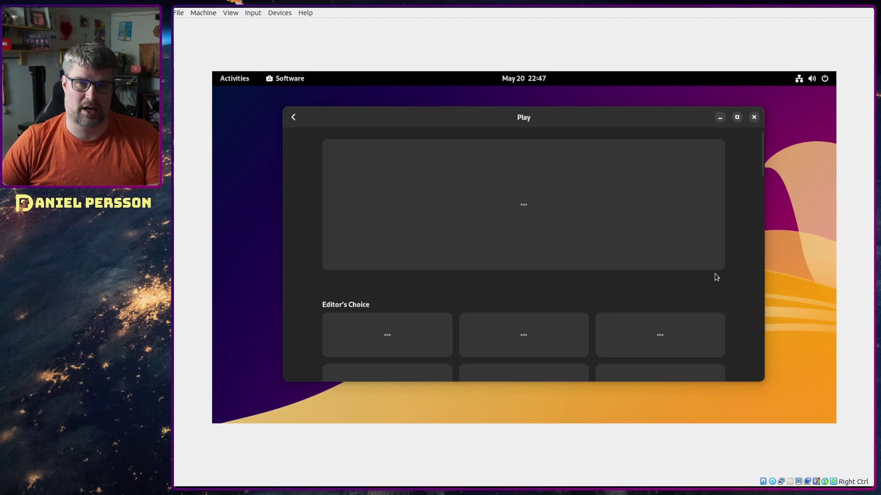
drag(762, 158, 768, 275)
drag(778, 194, 764, 133)
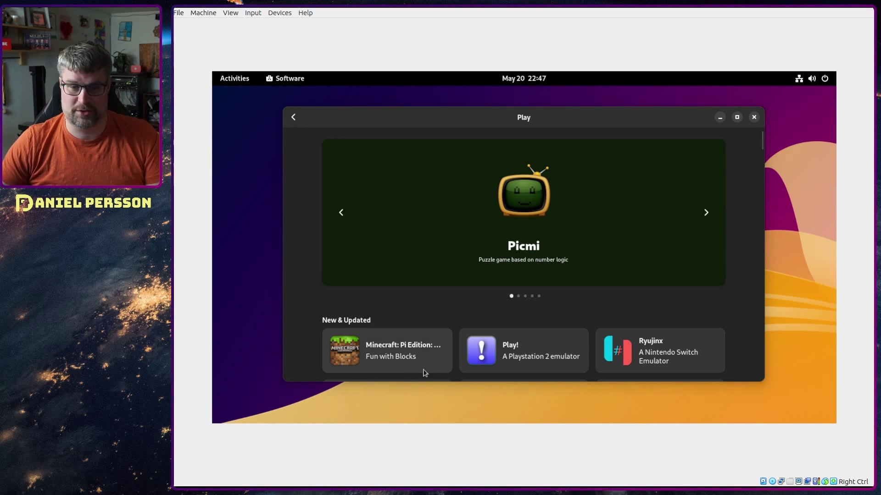
Close the software store and browse both pages of the app grid, ending on page one
click(754, 117)
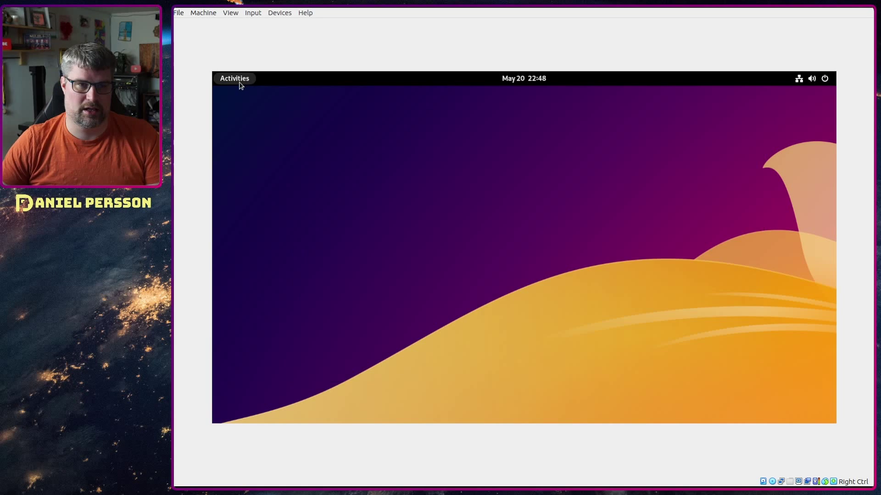
click(238, 81)
click(597, 401)
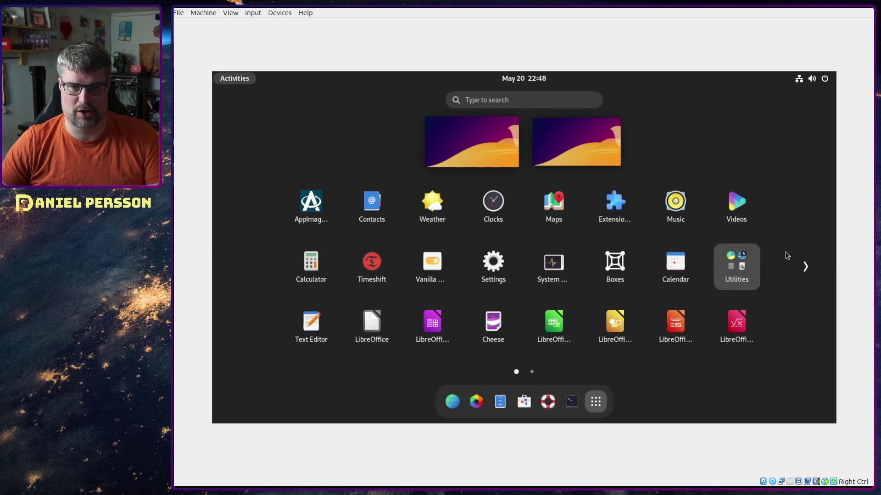
click(795, 266)
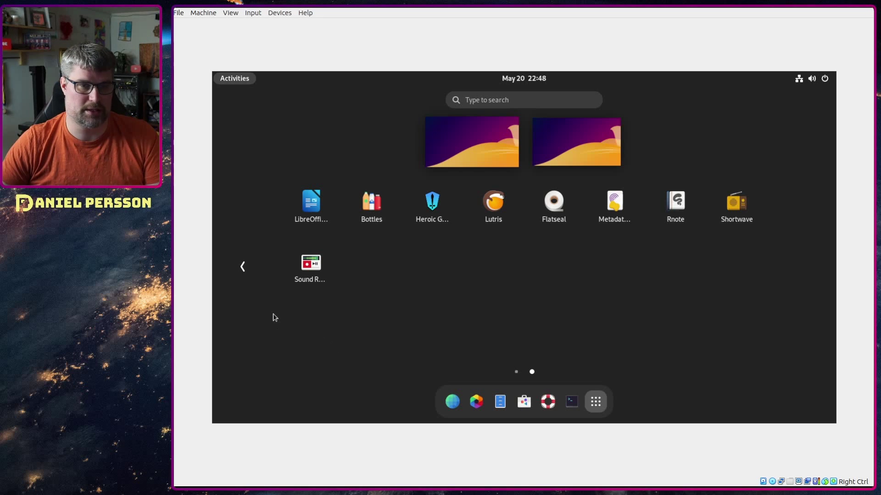
click(255, 280)
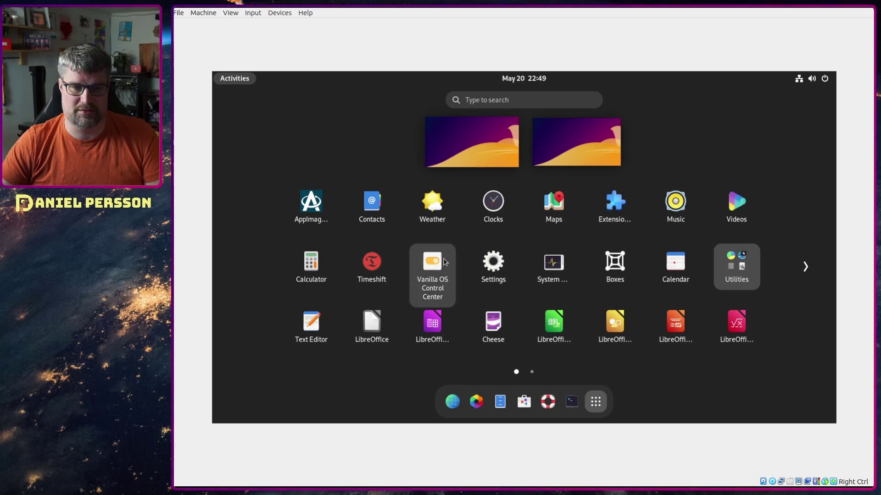
Check the Sub System containers in Vanilla OS Control Center, then reopen the application grid
click(444, 262)
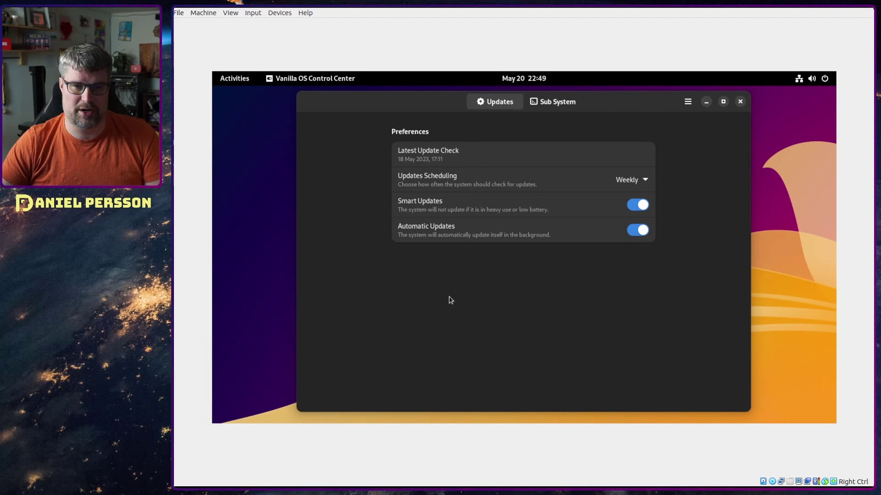
click(550, 104)
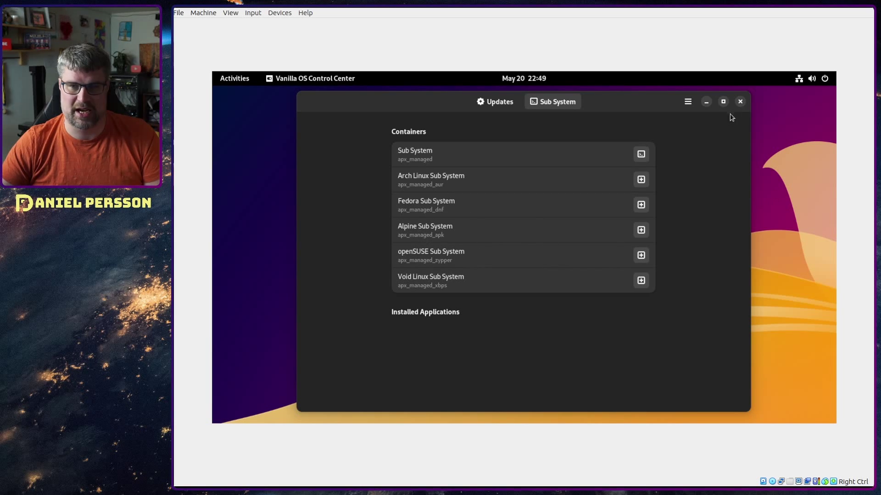
click(738, 102)
click(232, 82)
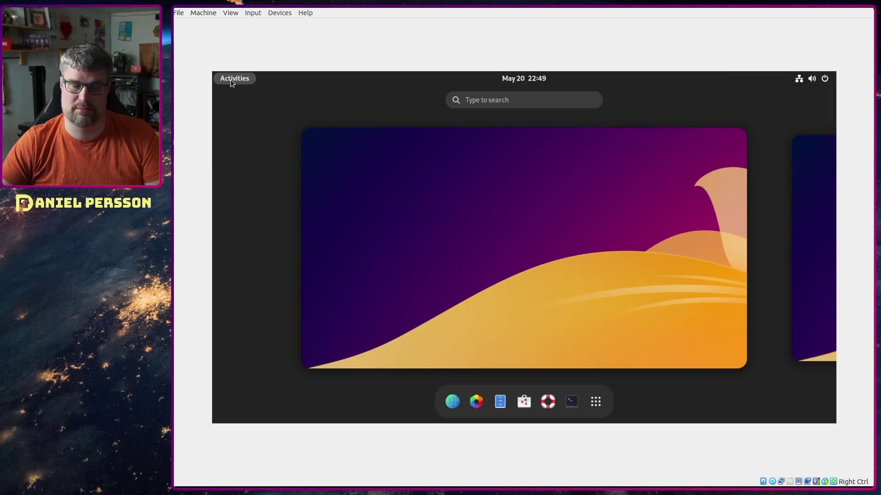
click(594, 404)
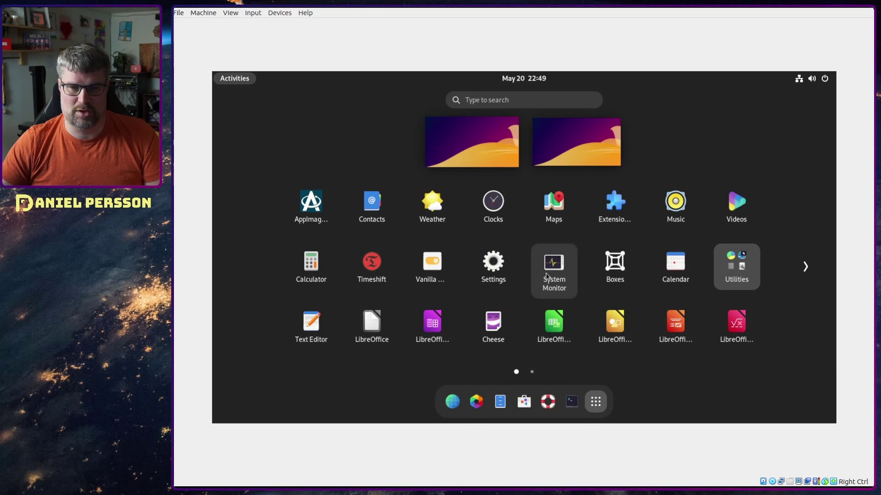
Launch and close Boxes, then return to the application grid
click(615, 271)
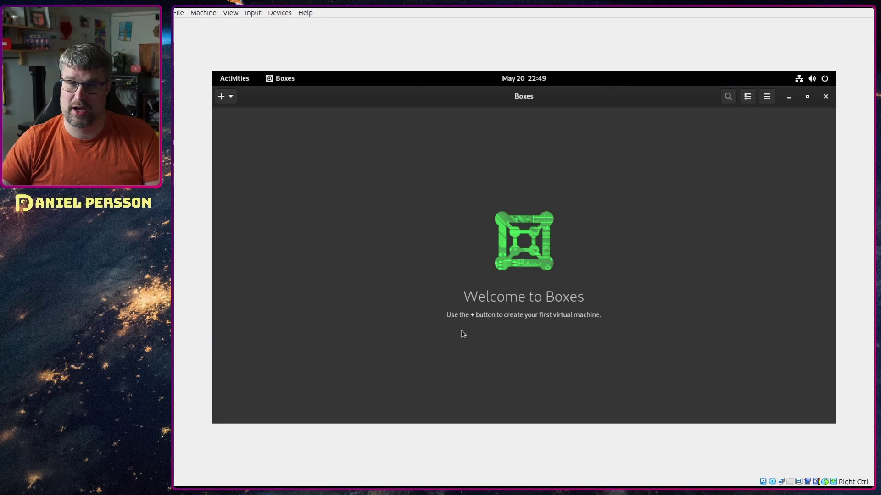
click(826, 96)
click(233, 82)
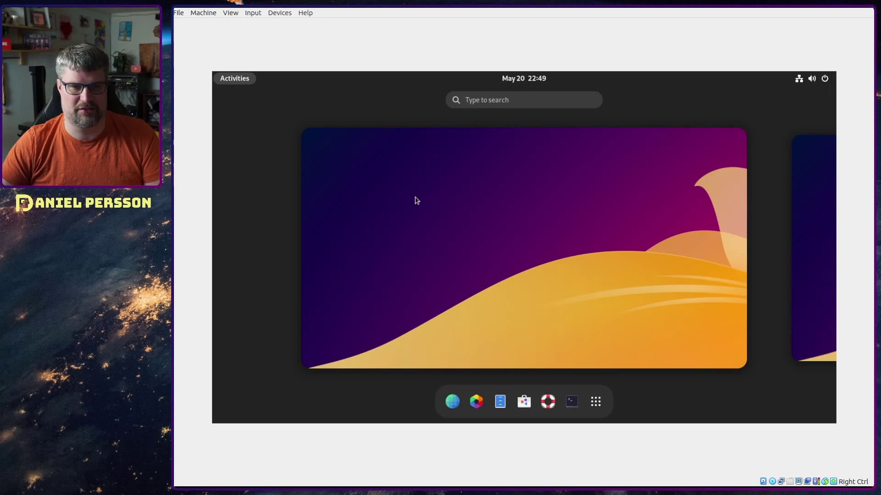
click(595, 402)
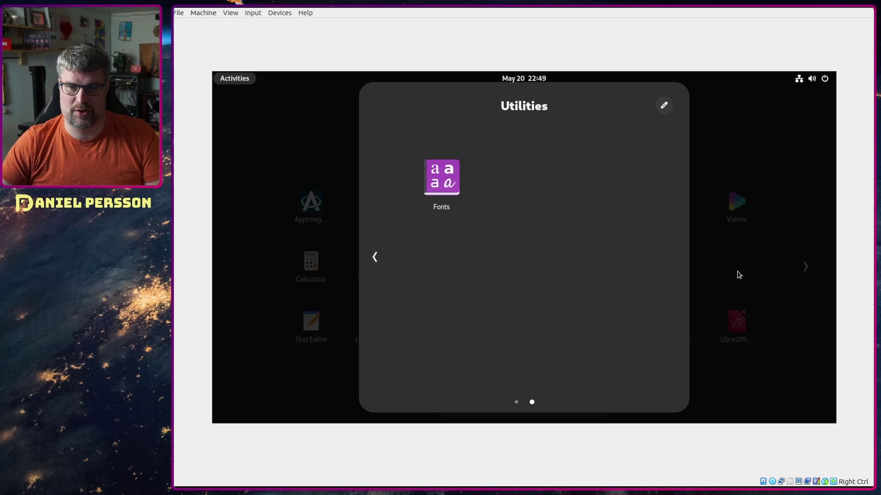
Browse the Utilities folder, then open Cheese, which finds no camera, and close it
click(374, 257)
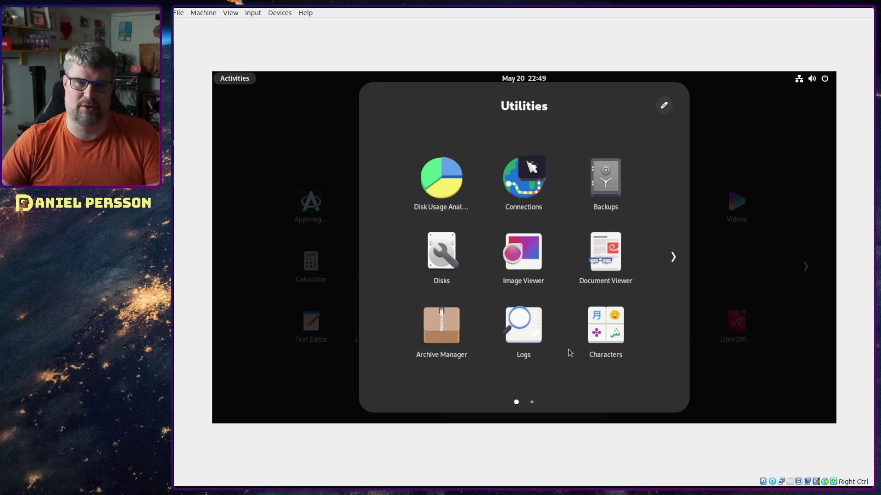
click(798, 148)
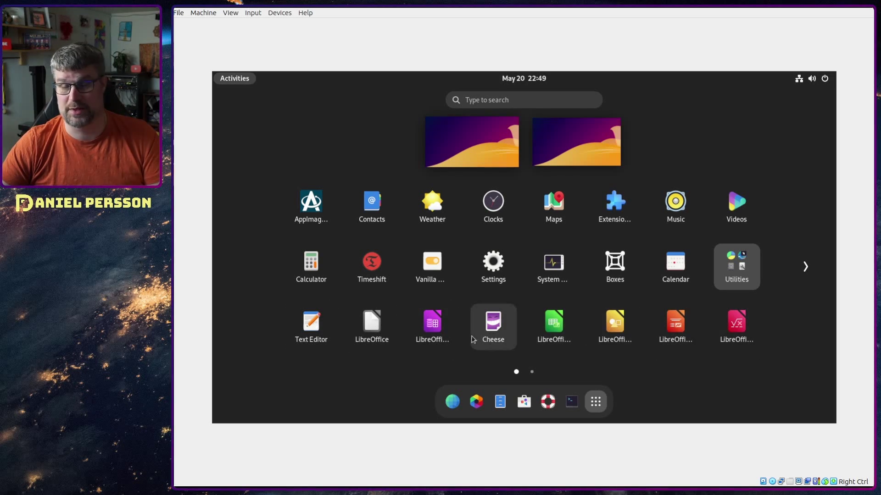
click(487, 329)
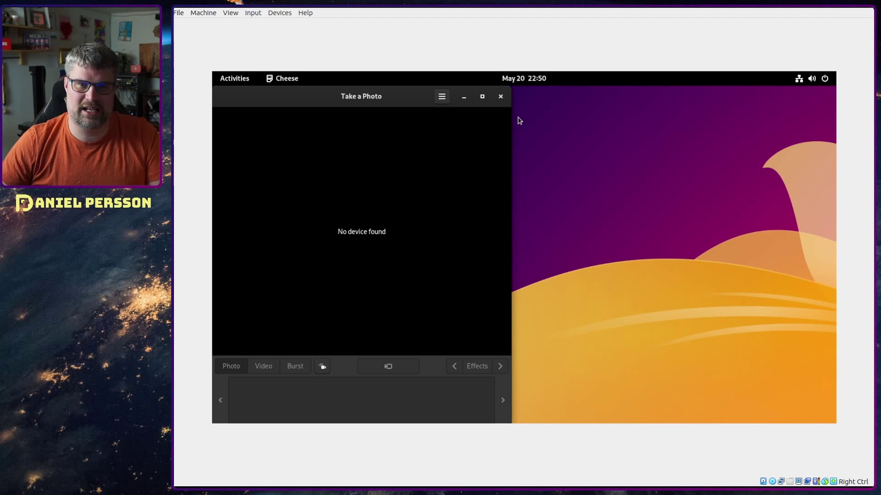
click(500, 97)
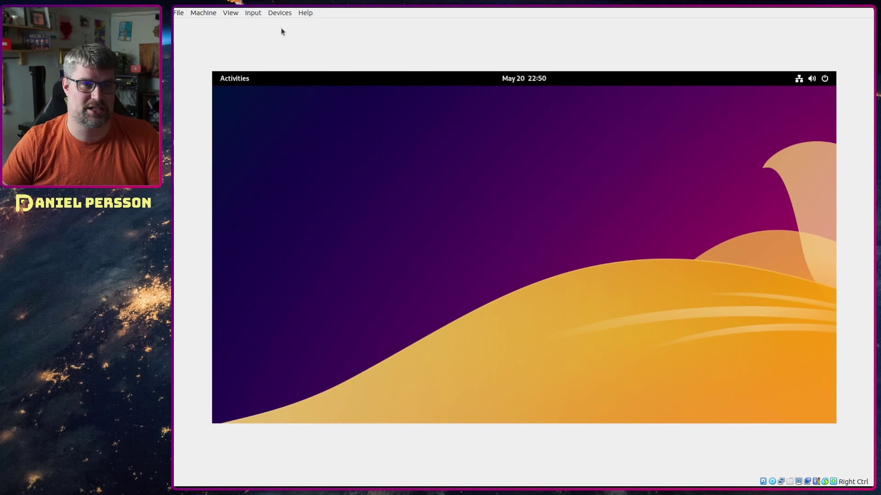
Insert the Guest Additions CD and run VBoxLinuxAdditions.run from the VBox_GAs_7.0.8 disc in Files
click(278, 13)
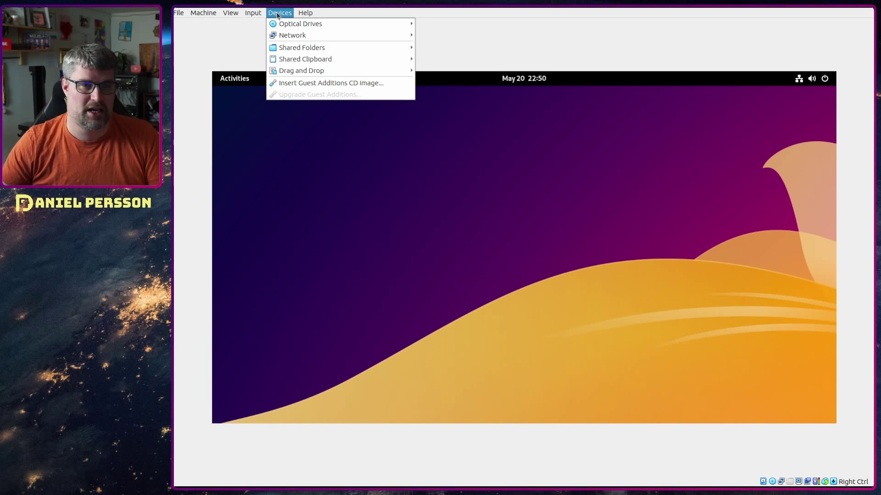
click(285, 82)
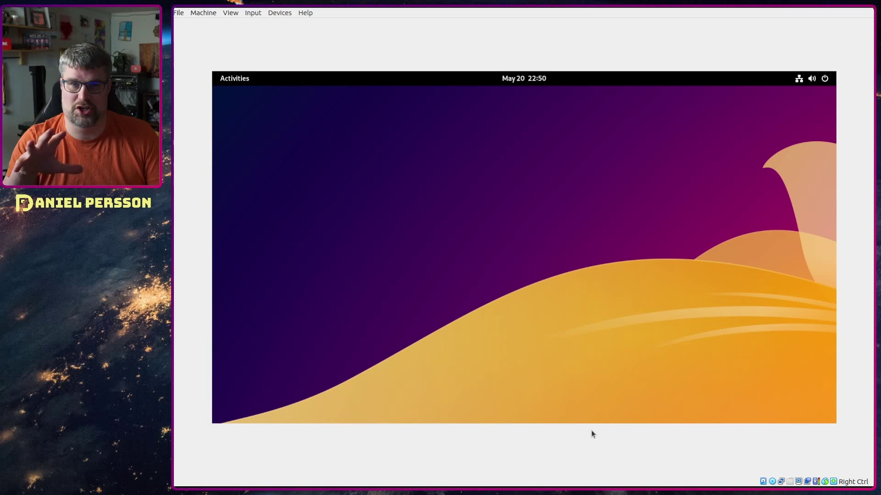
click(232, 79)
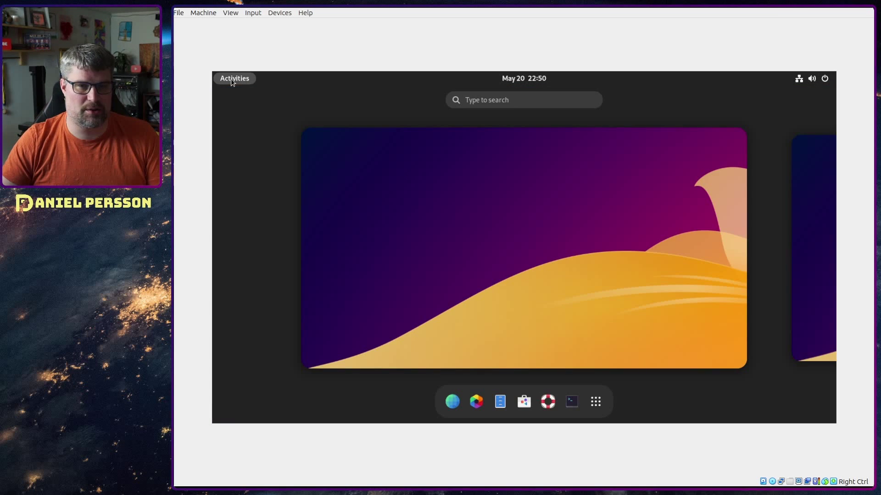
click(499, 401)
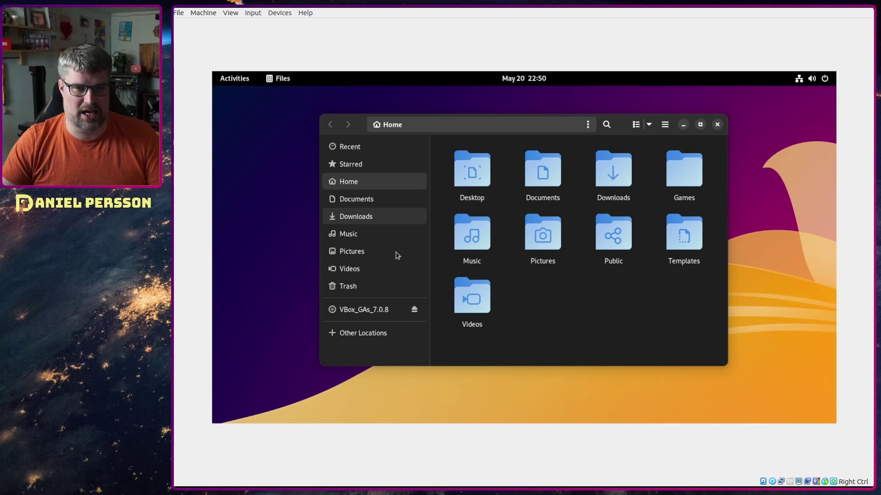
click(378, 317)
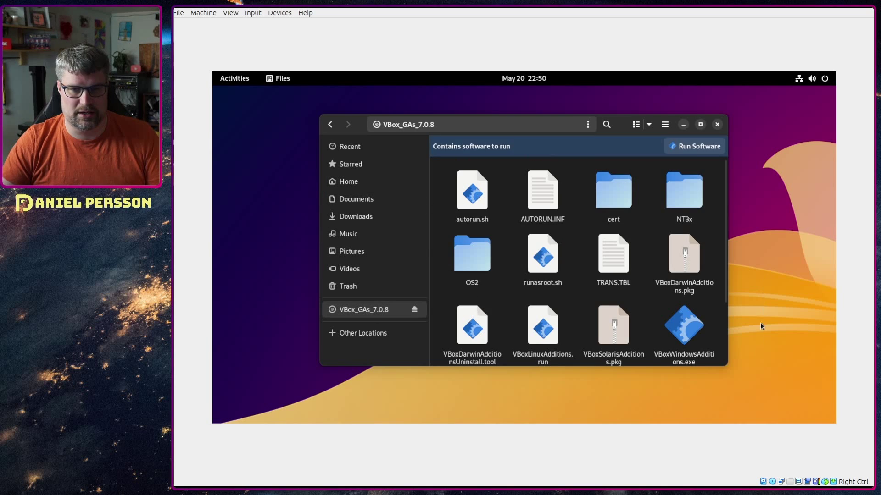
drag(722, 233, 726, 281)
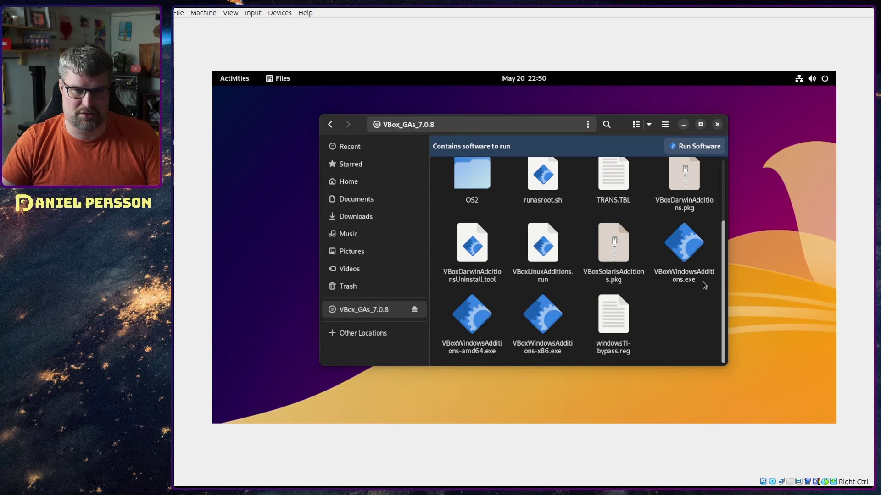
right_click(538, 251)
click(541, 241)
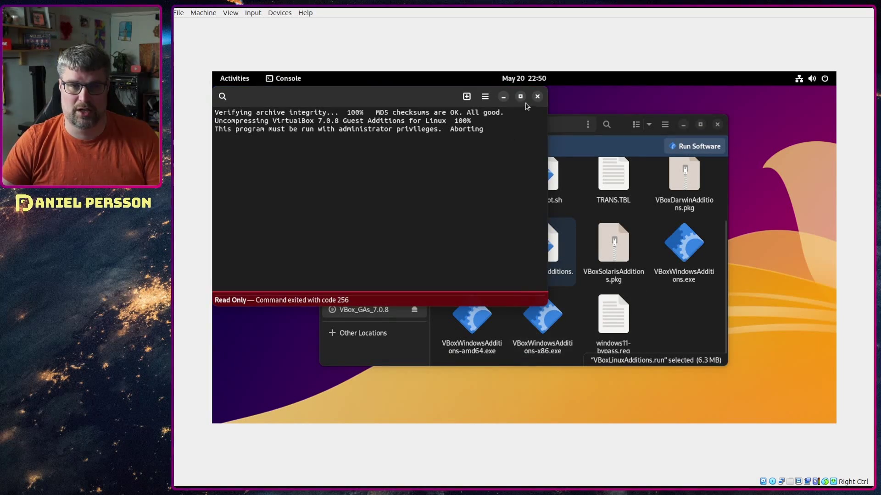
In a Console terminal, cd into the mounted VBox_GAs_7.0.8 folder under /media and list its files
double_click(561, 250)
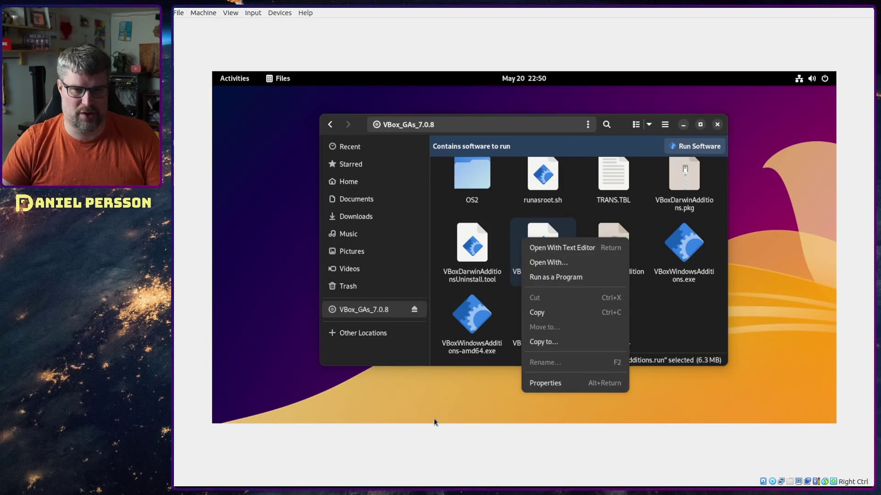
click(433, 419)
click(235, 78)
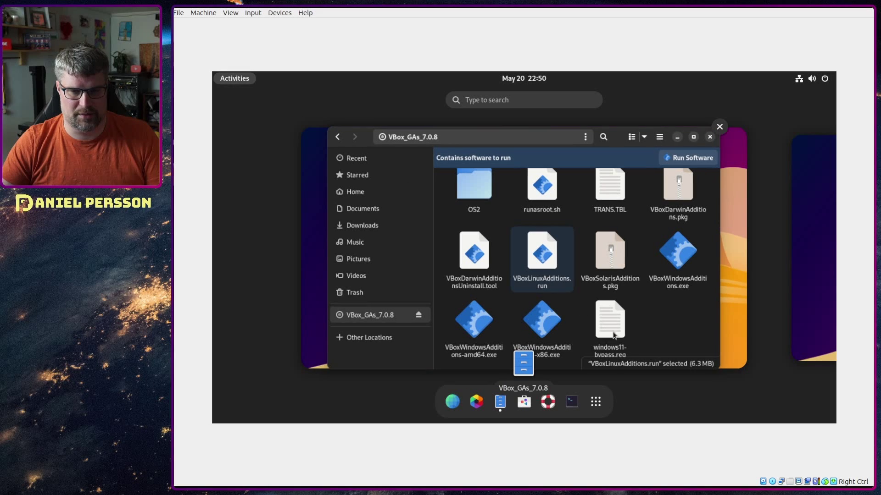
click(572, 401)
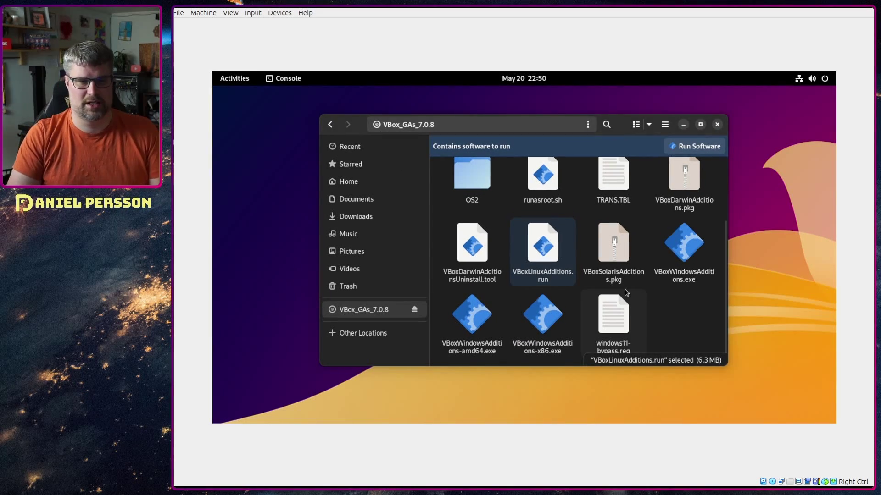
text(cd)
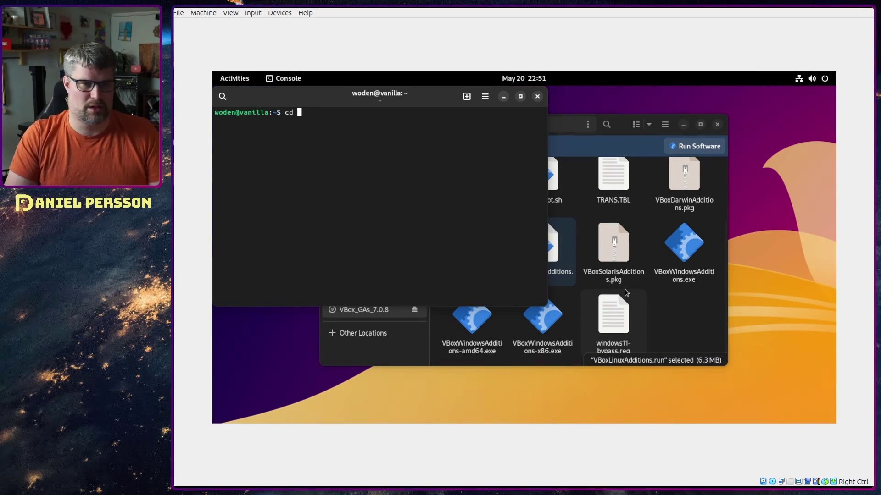
text( /media/w)
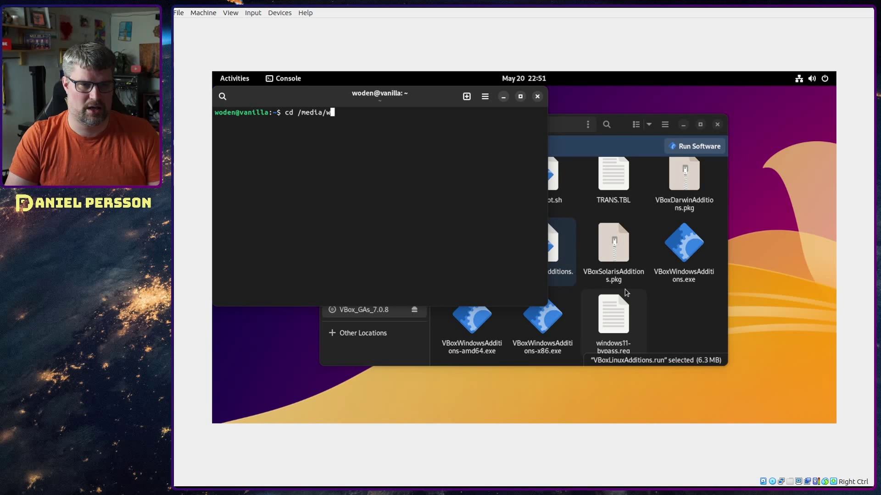
key(Tab)
key(Tab)
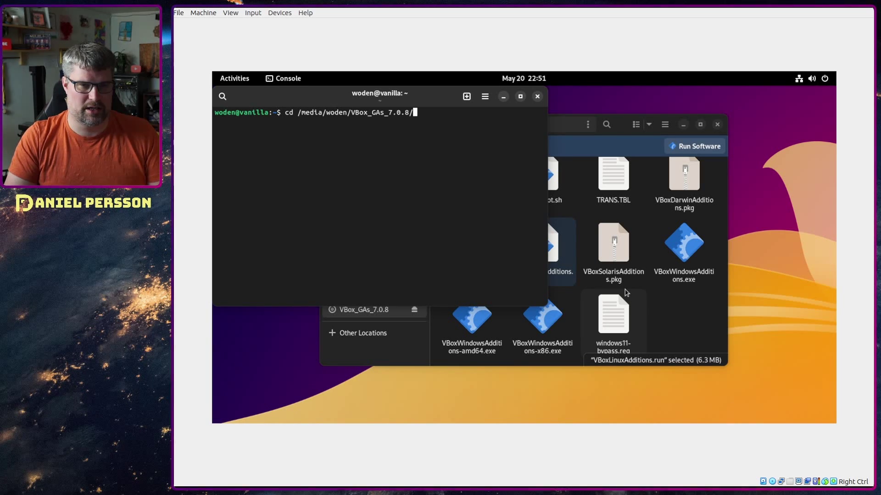
key(Return)
text(ls)
key(Return)
Run ./VBoxLinuxAdditions.run, then rerun it with sudo and the account password
text(./)
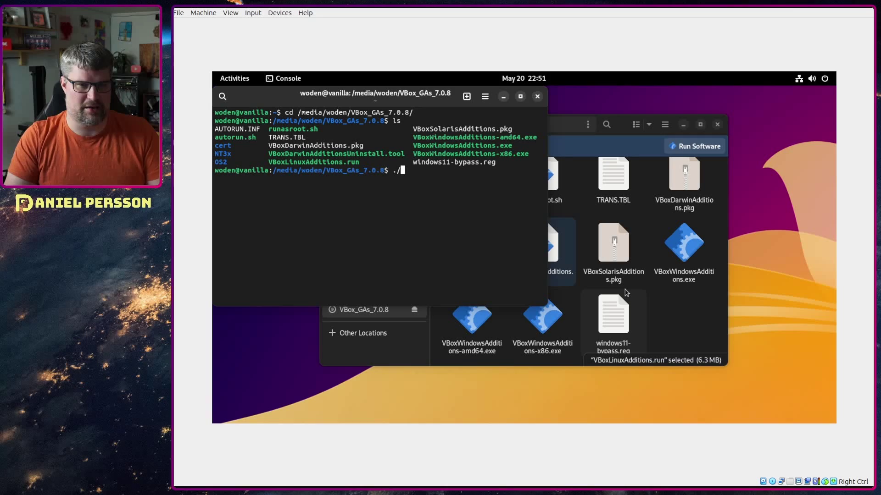
text(VBox)
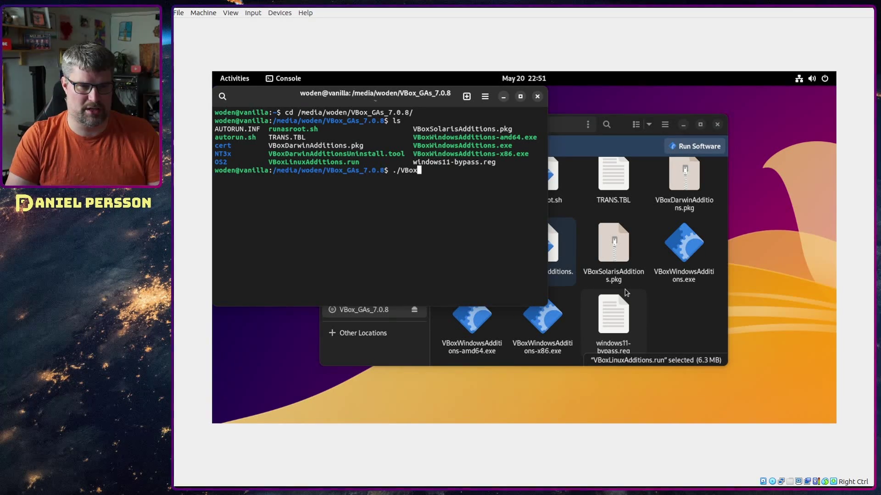
text(L)
key(Tab)
key(Return)
key(Up)
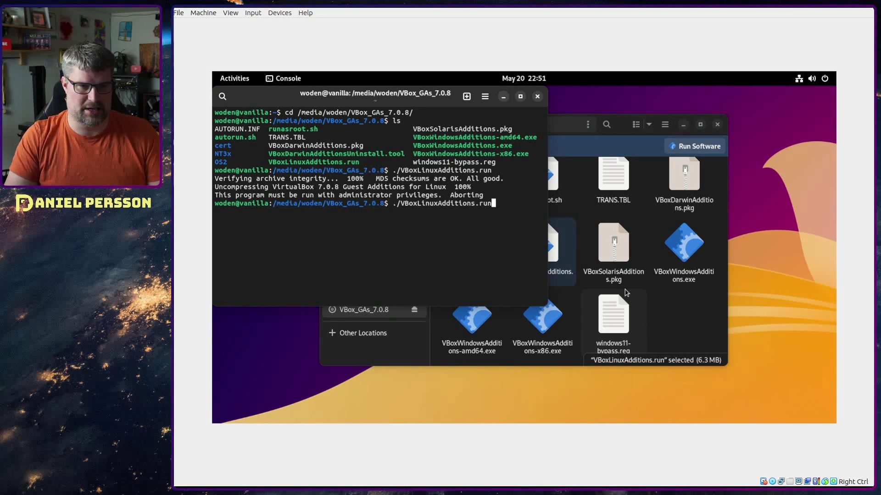
key(Left)
key(Left)
key(Left)
key(Left)
key(Left)
key(Left)
key(Left)
key(Left)
key(Left)
key(Left)
key(Left)
key(Left)
key(Left)
key(Left)
key(Left)
key(Left)
key(Left)
key(Left)
key(Left)
key(Left)
text(sudo)
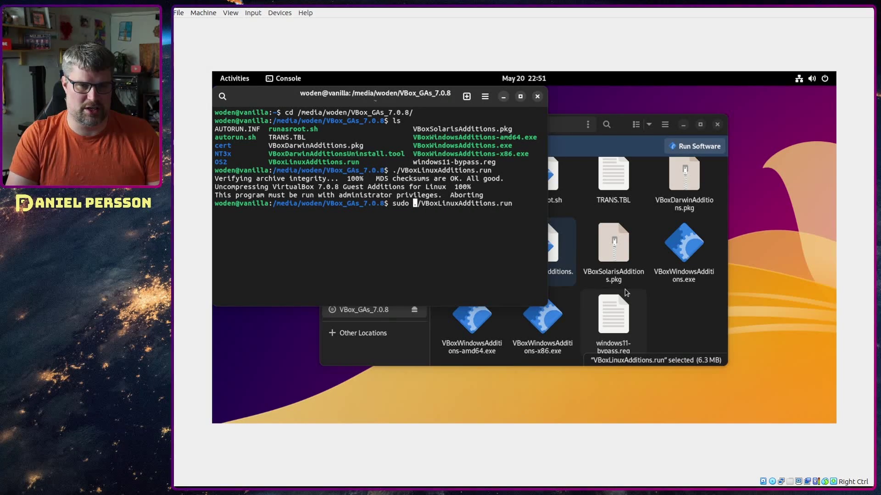
key(Return)
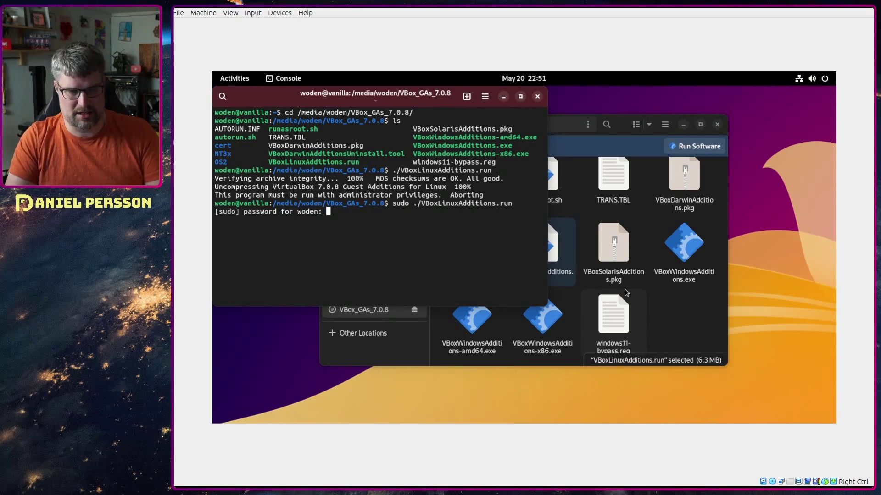
key(Return)
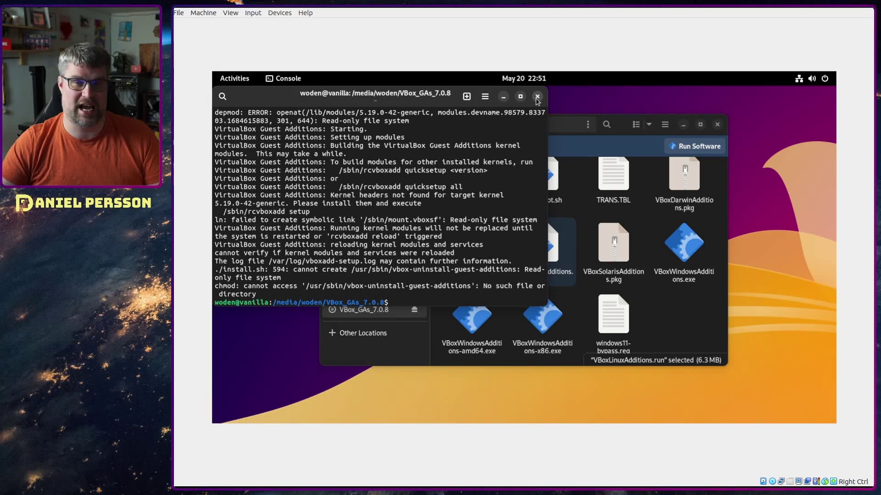
Close Console and Files, then page through both app grid pages, ending on page one
click(537, 96)
click(717, 125)
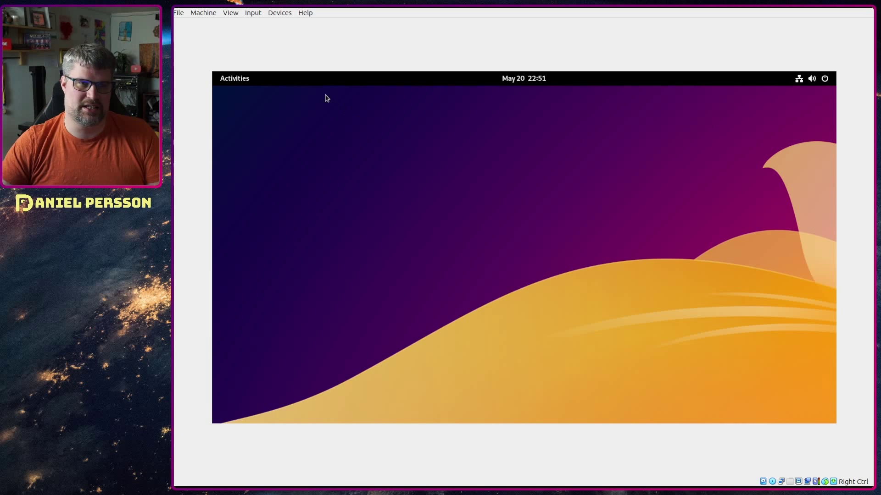
click(244, 80)
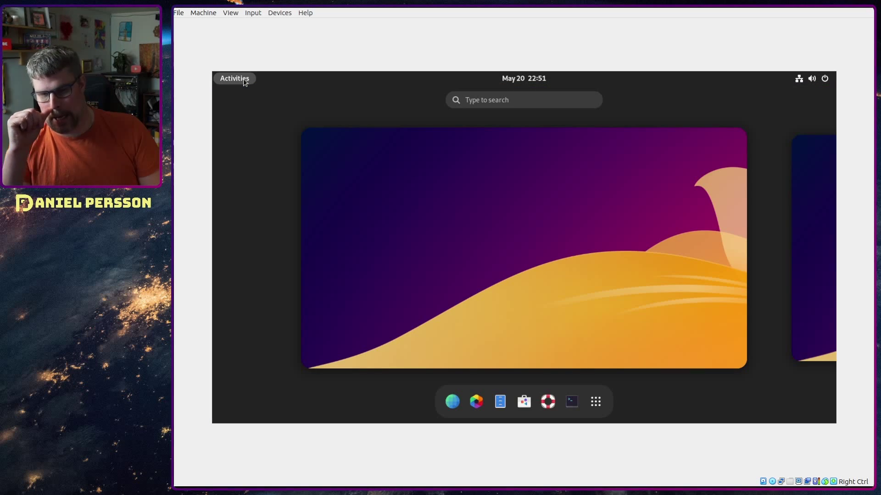
click(594, 402)
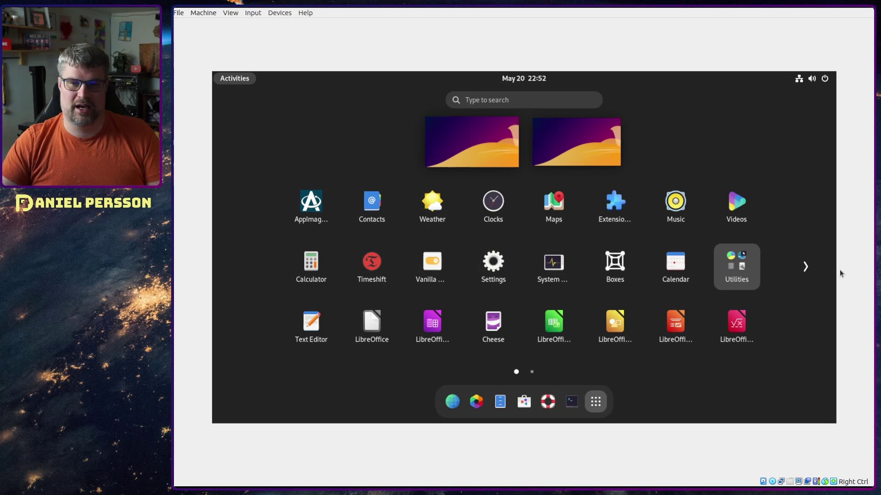
click(806, 266)
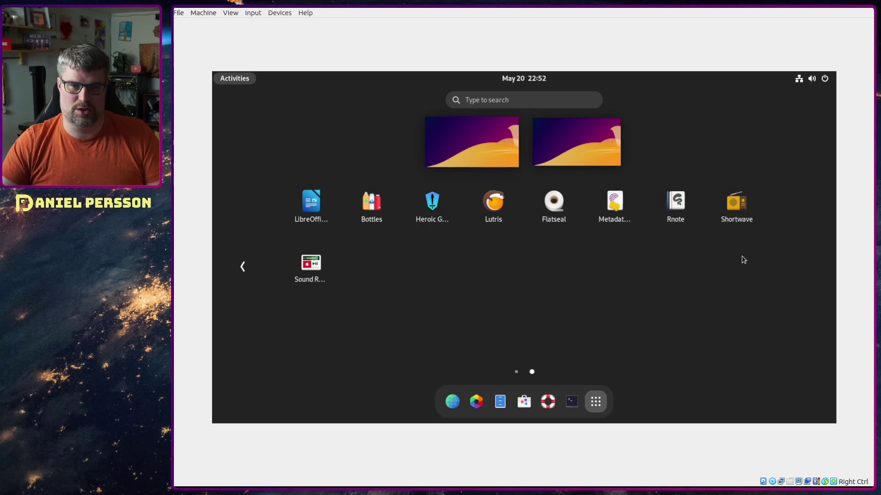
click(255, 273)
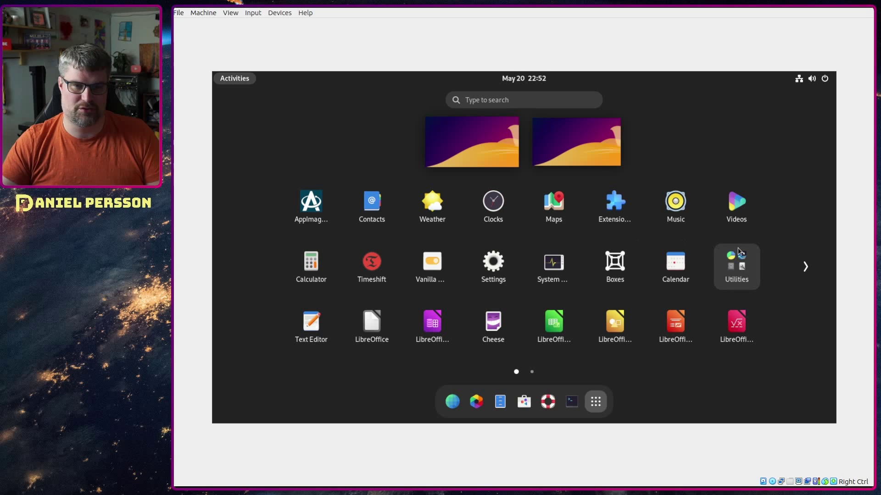